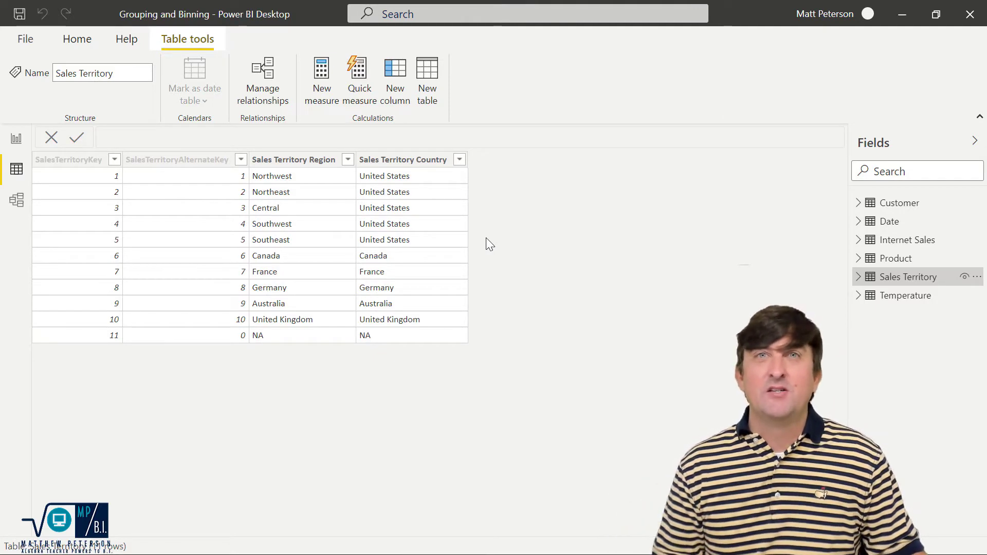
# In the report view, start a new group on the Sales Territory Country field of the Sales Territory table
pyautogui.click(16, 138)
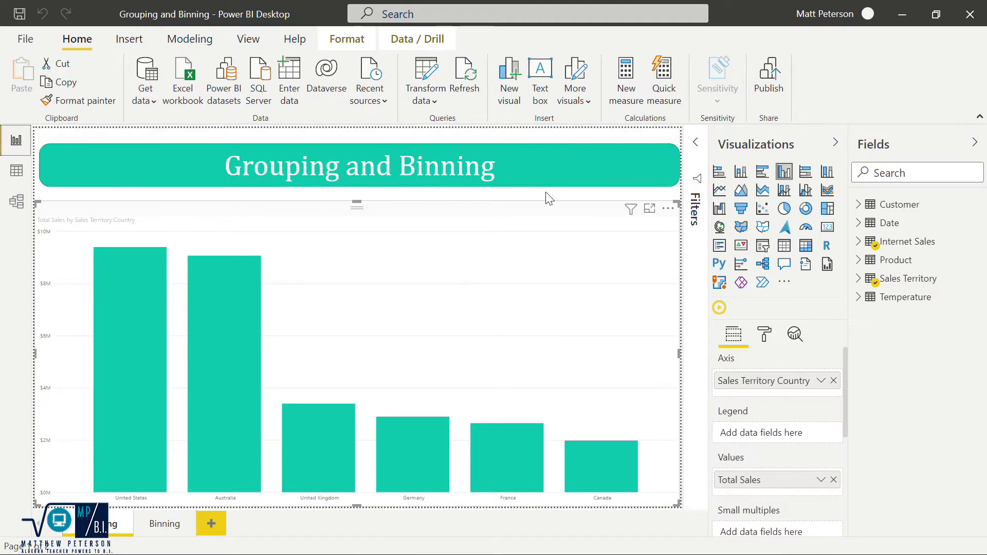
pyautogui.click(857, 244)
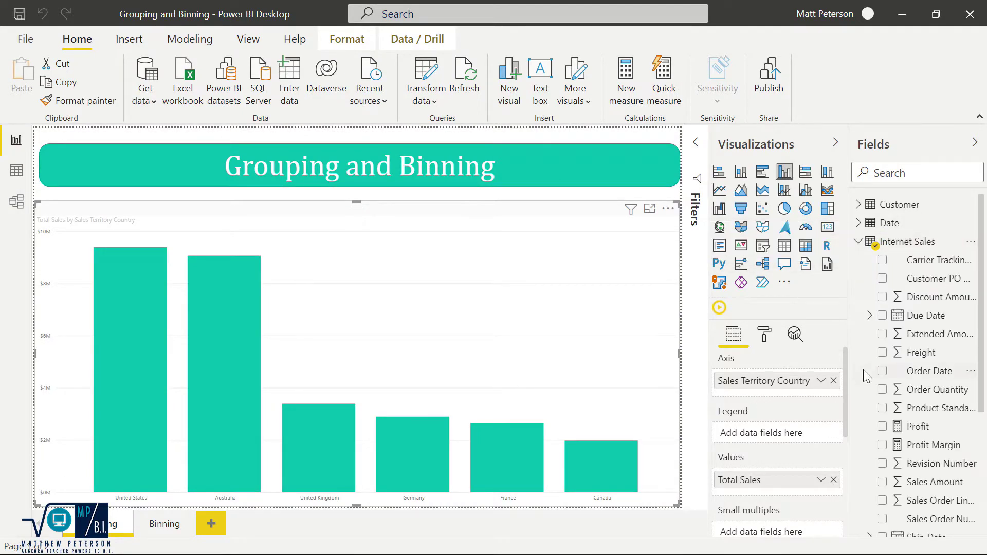
pyautogui.scroll(-5, 874, 401)
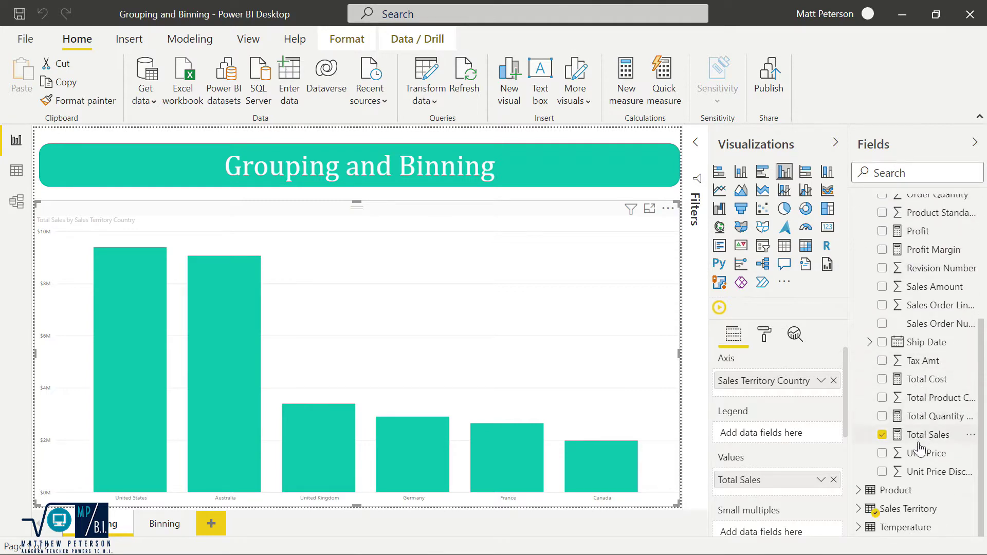
pyautogui.click(859, 509)
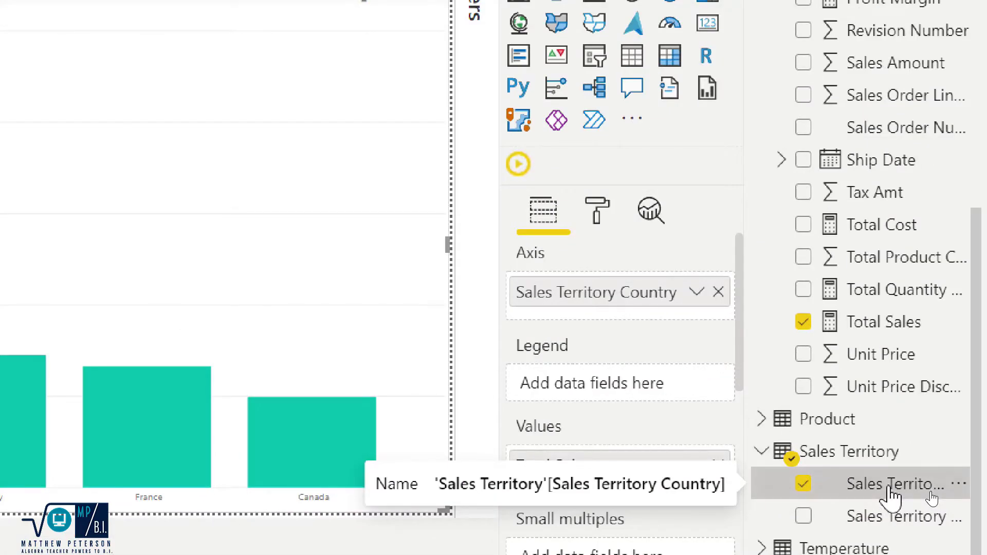
pyautogui.rightClick(932, 496)
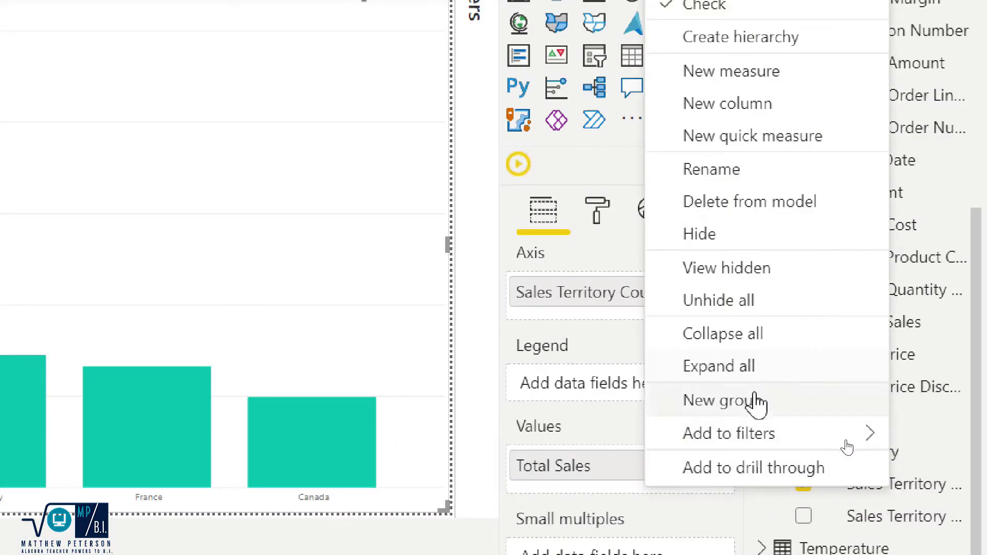
pyautogui.click(725, 400)
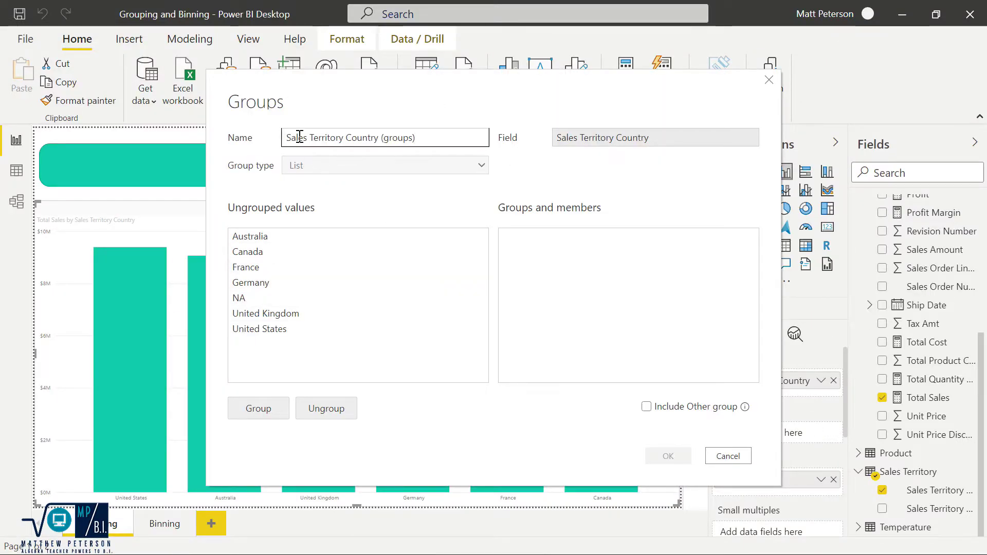
# Name the new grouping field Sales Territory Country (Continents)
pyautogui.doubleClick(403, 136)
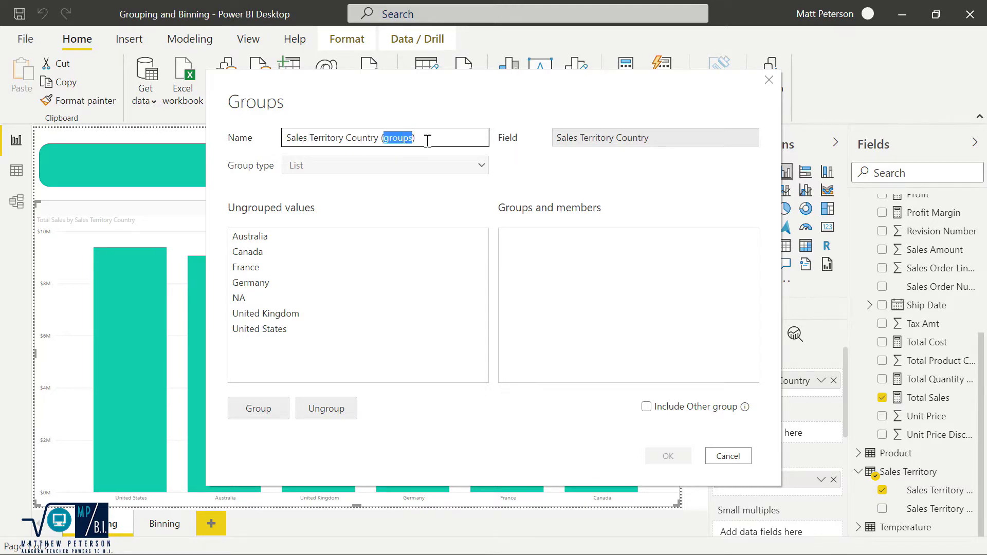
pyautogui.write('Continent')
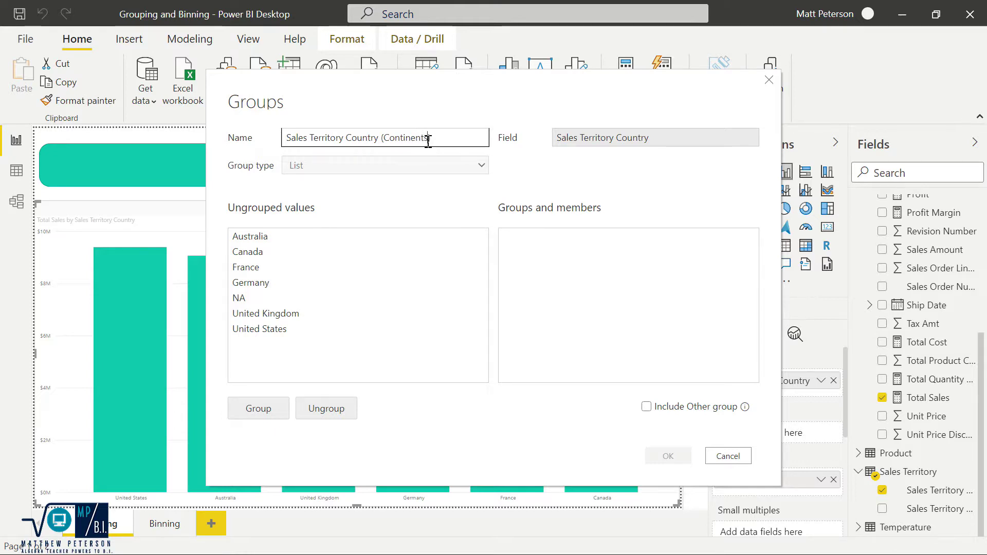
pyautogui.click(392, 216)
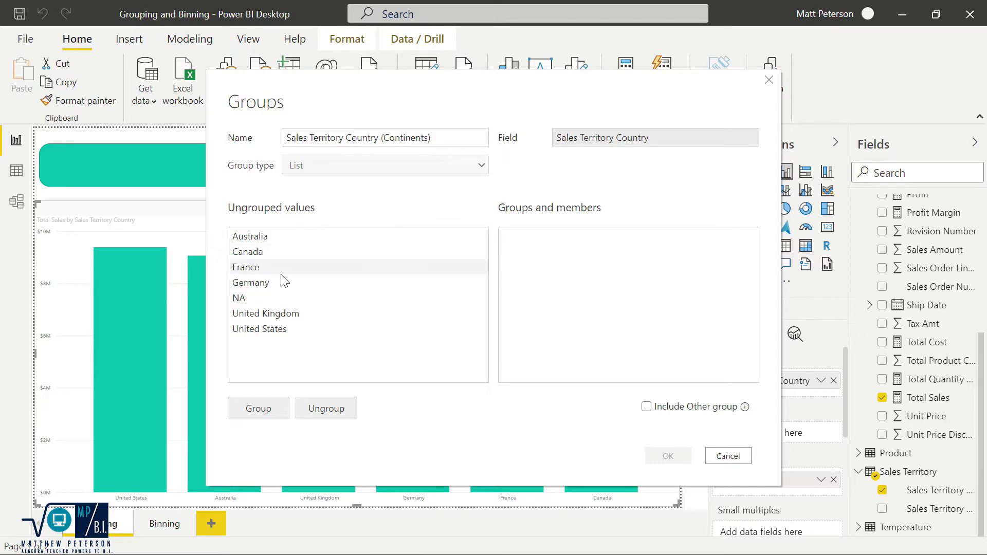
# Group Canada and United States together and name the group North America
pyautogui.click(269, 331)
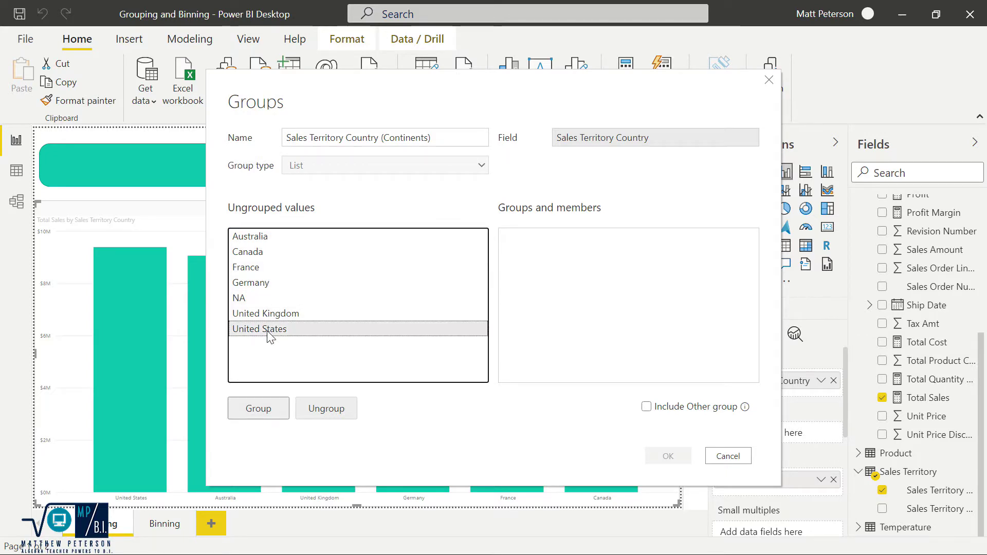
pyautogui.keyDown('ctrl'); pyautogui.click(257, 258); pyautogui.keyUp('ctrl')
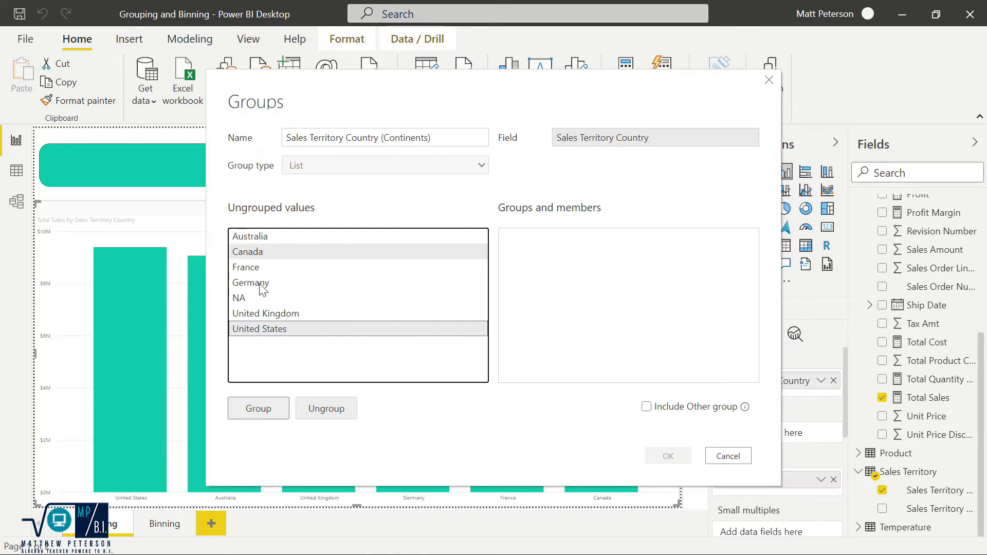
pyautogui.click(271, 411)
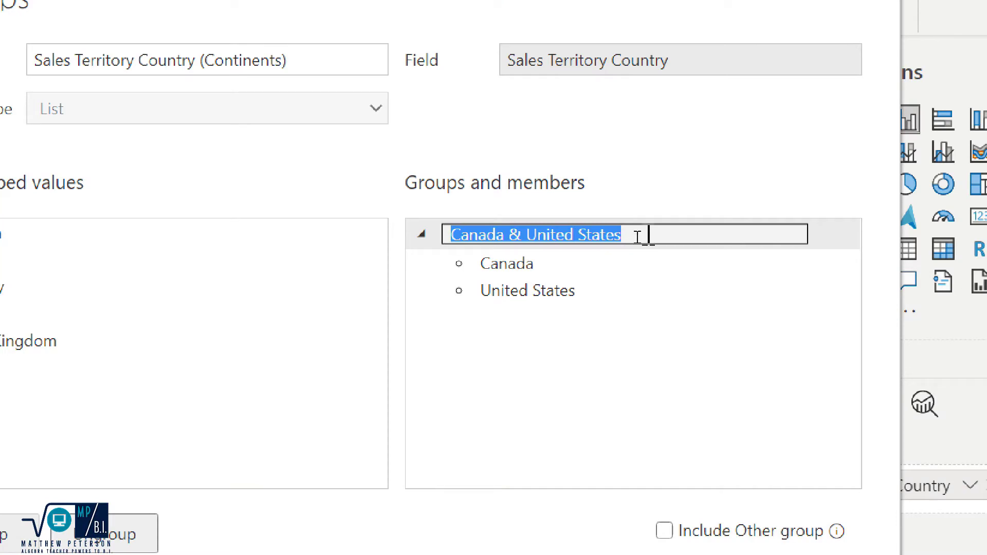
pyautogui.doubleClick(638, 236)
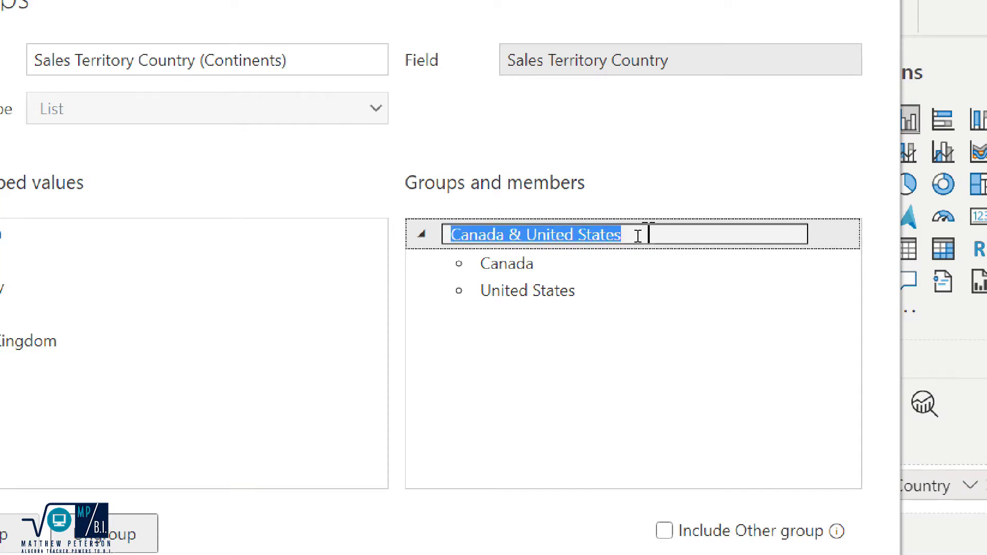
pyautogui.write('North America')
pyautogui.press('Return')
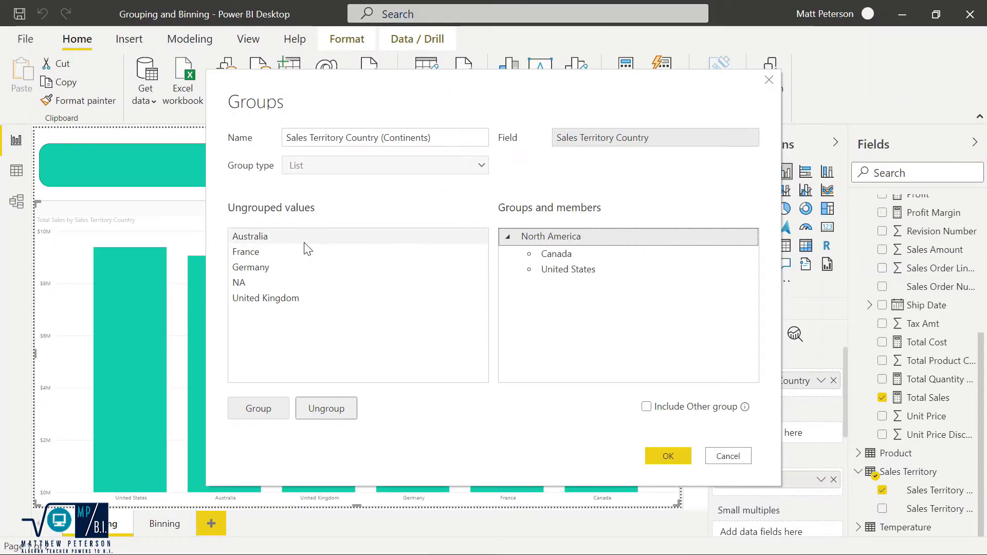
# Group France and Germany together and name the group Europe
pyautogui.click(248, 253)
pyautogui.keyDown('ctrl'); pyautogui.click(252, 268); pyautogui.keyUp('ctrl')
pyautogui.click(268, 411)
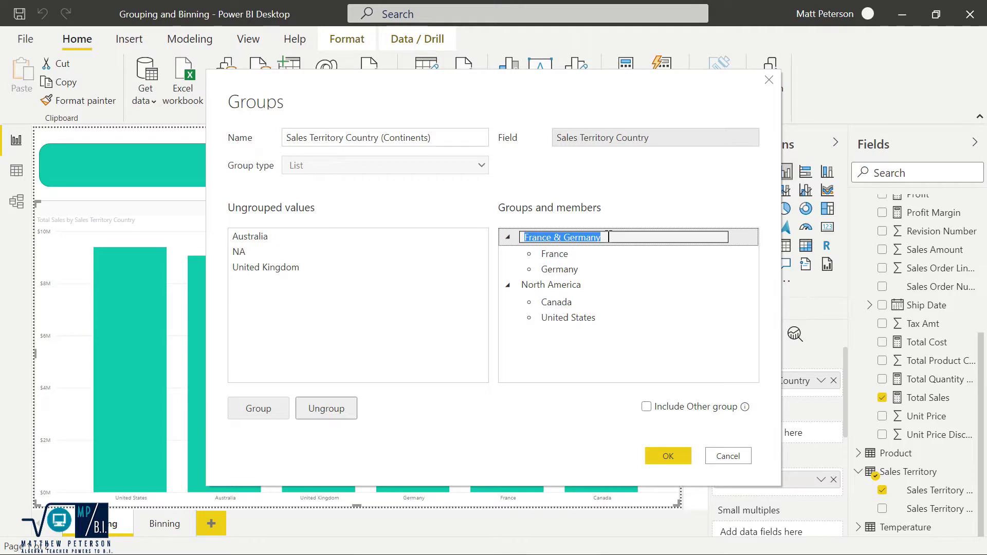
pyautogui.write('Europe')
pyautogui.press('Return')
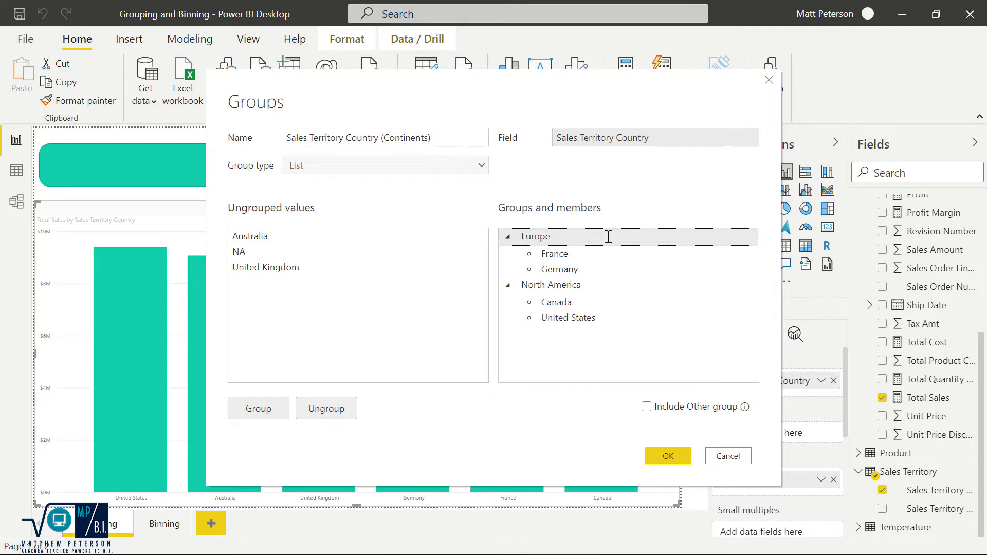
# Add United Kingdom to the existing Europe group
pyautogui.moveTo(412, 256); pyautogui.dragTo(412, 257)
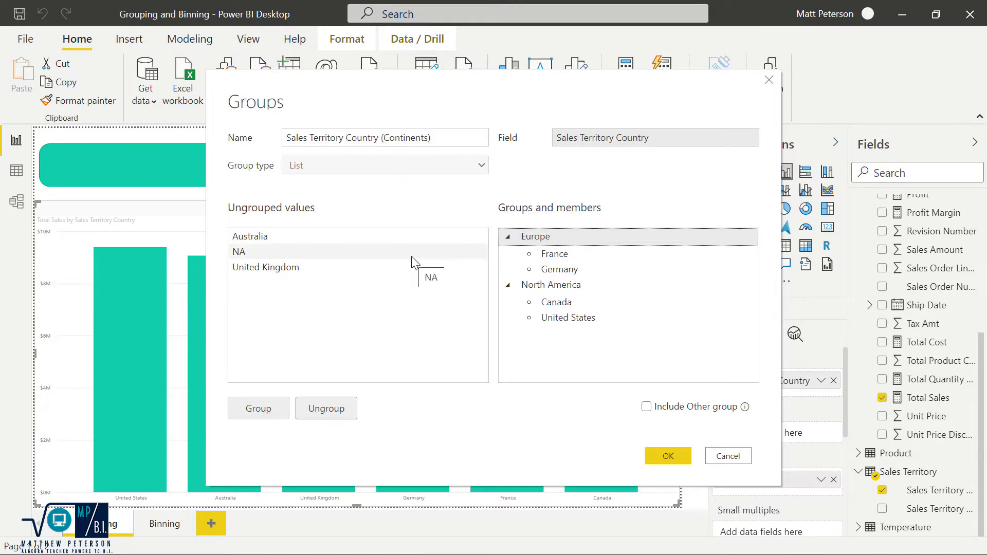
pyautogui.moveTo(339, 262); pyautogui.dragTo(260, 273)
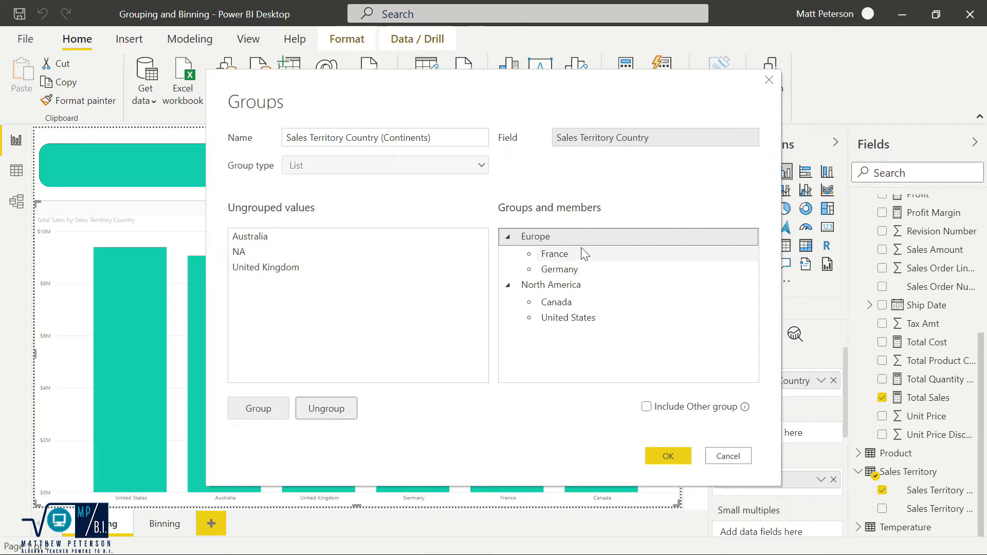
pyautogui.click(290, 275)
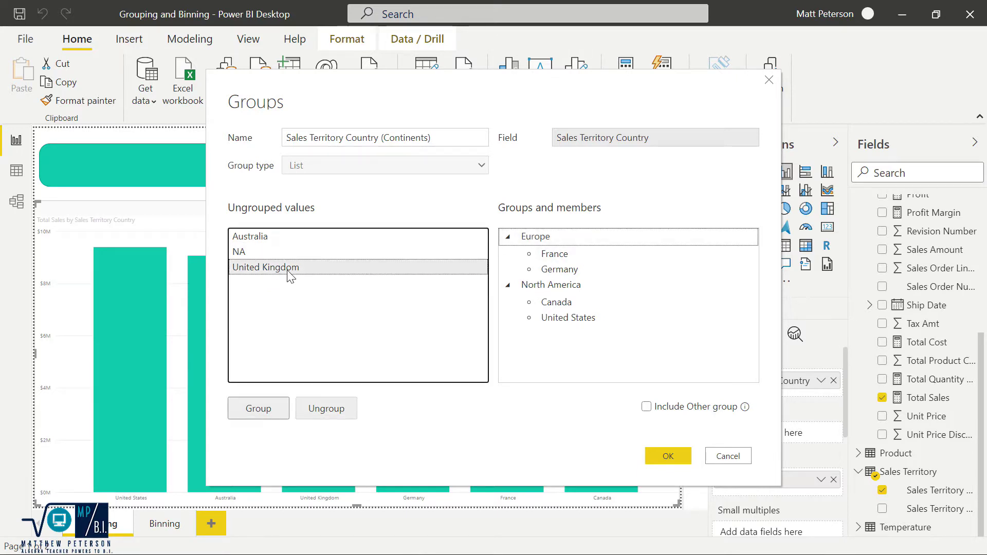
pyautogui.click(537, 240)
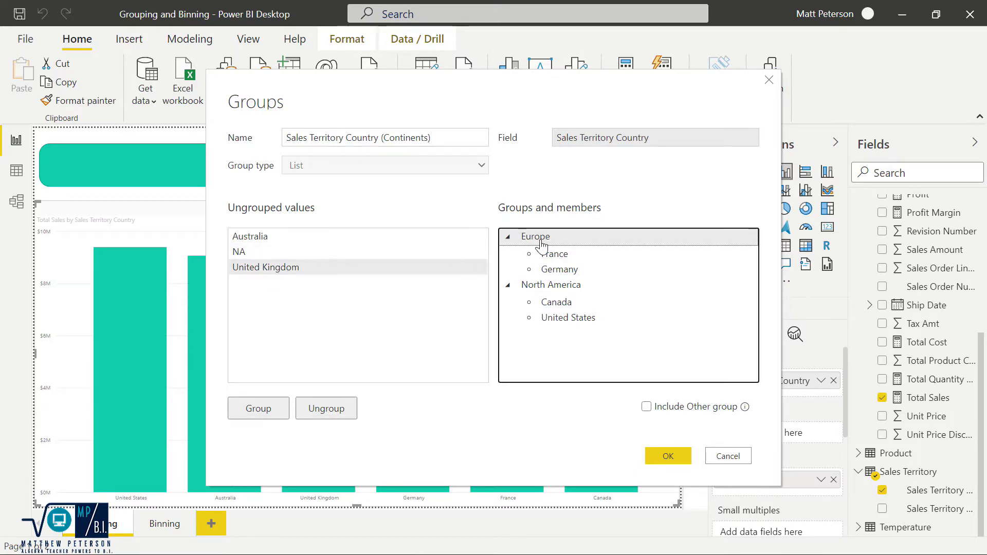
pyautogui.click(269, 412)
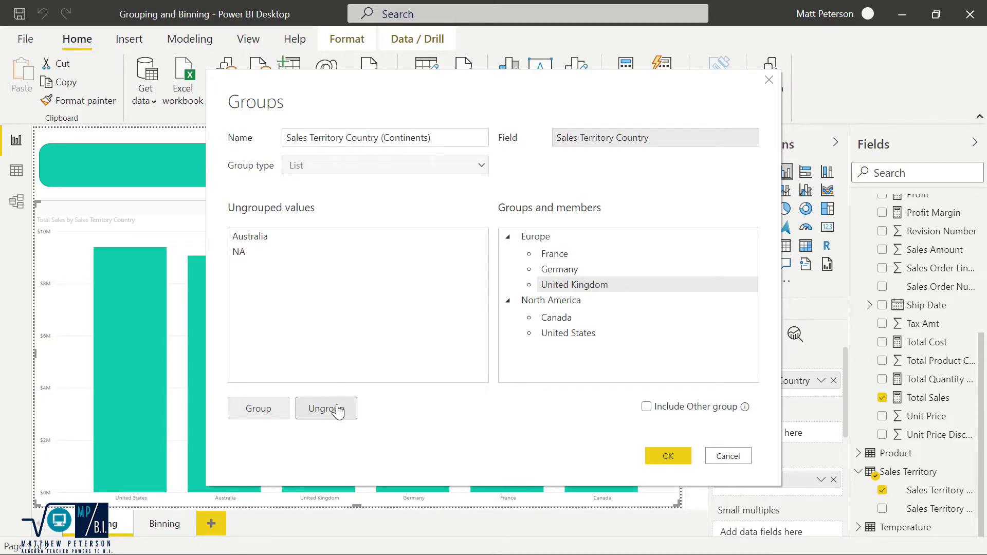
# Put Australia in its own group and include an Other group for ungrouped values, accepting the grouping
pyautogui.click(256, 239)
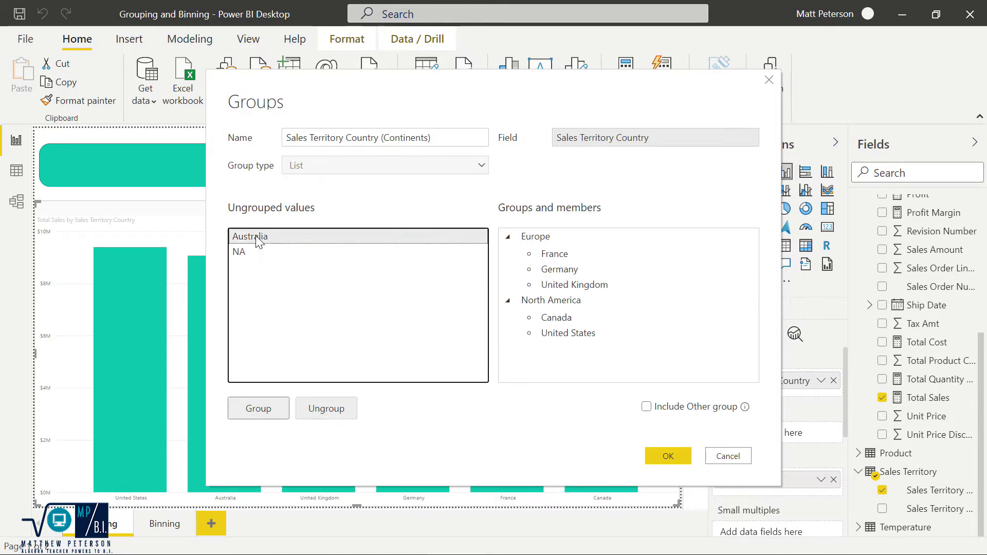
pyautogui.click(267, 415)
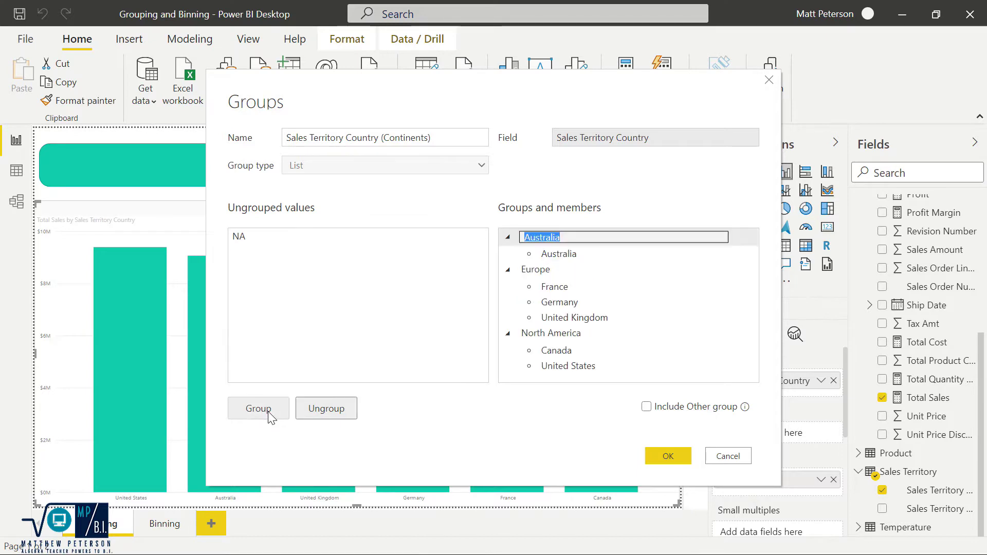
pyautogui.click(298, 263)
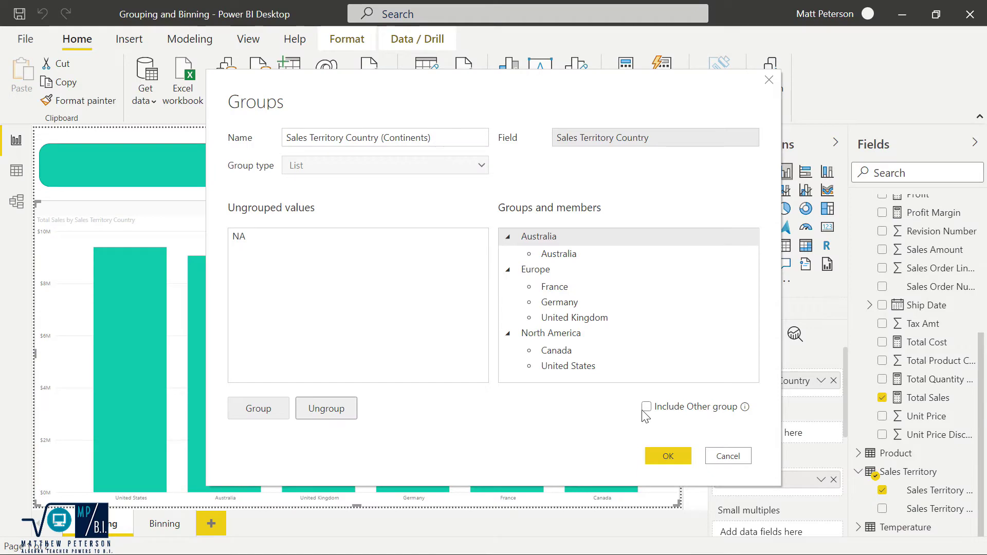
pyautogui.click(647, 407)
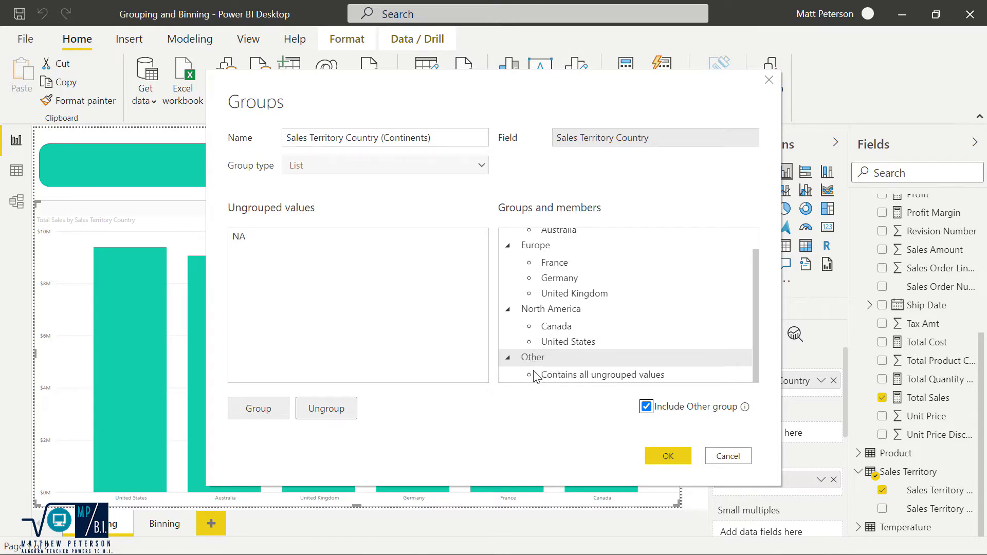
pyautogui.click(666, 456)
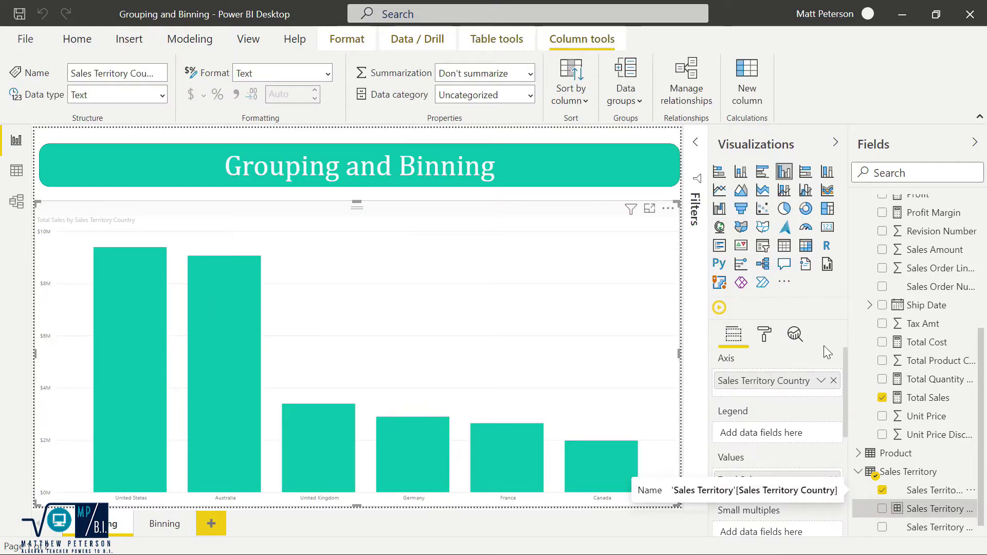
# Try Sales Territory Country (Continents) as the column chart's legend, and remove it again
pyautogui.scroll(-1, 928, 483)
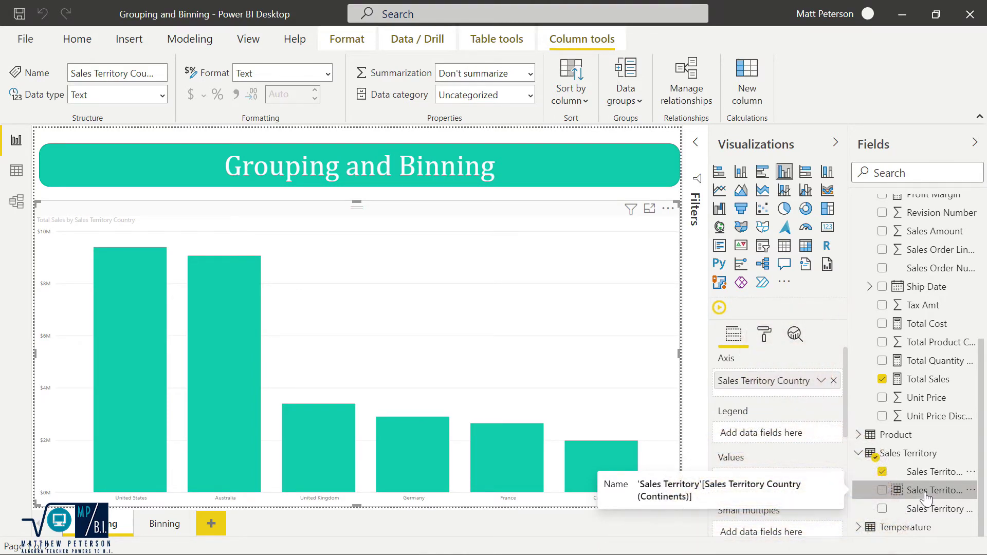
pyautogui.moveTo(927, 494); pyautogui.dragTo(761, 427)
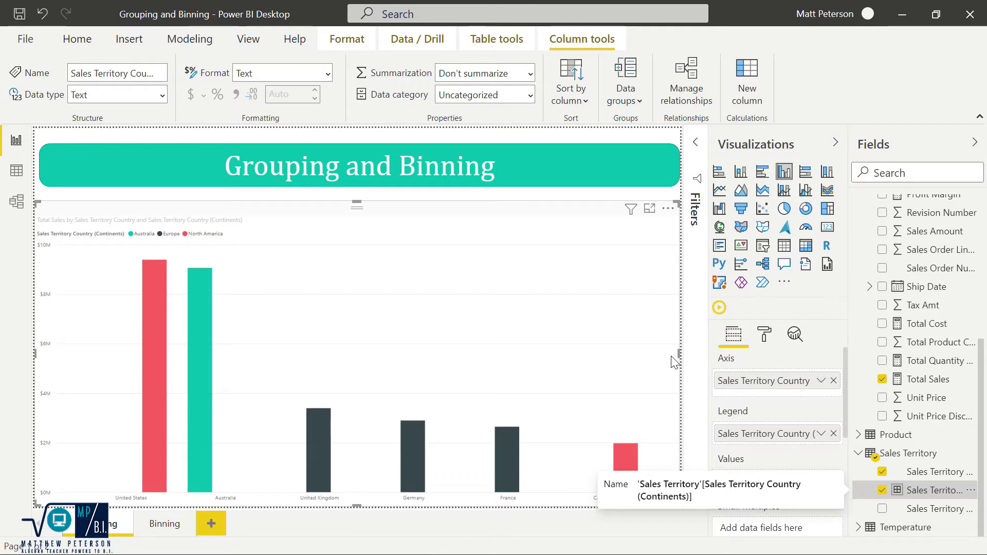
pyautogui.click(833, 434)
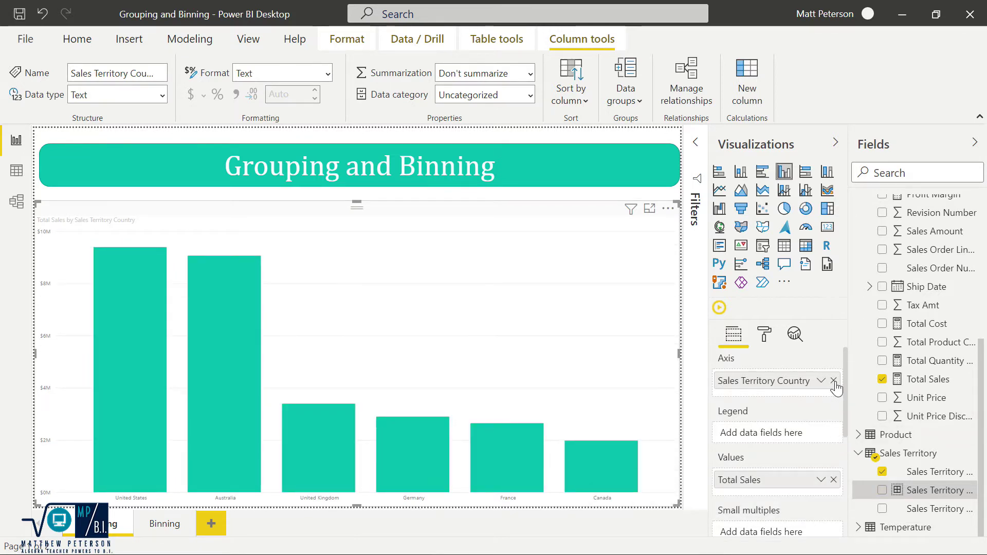
# Replace Sales Territory Country on the chart's axis with Sales Territory Country (Continents), and inspect the continent columns' total sales
pyautogui.click(833, 381)
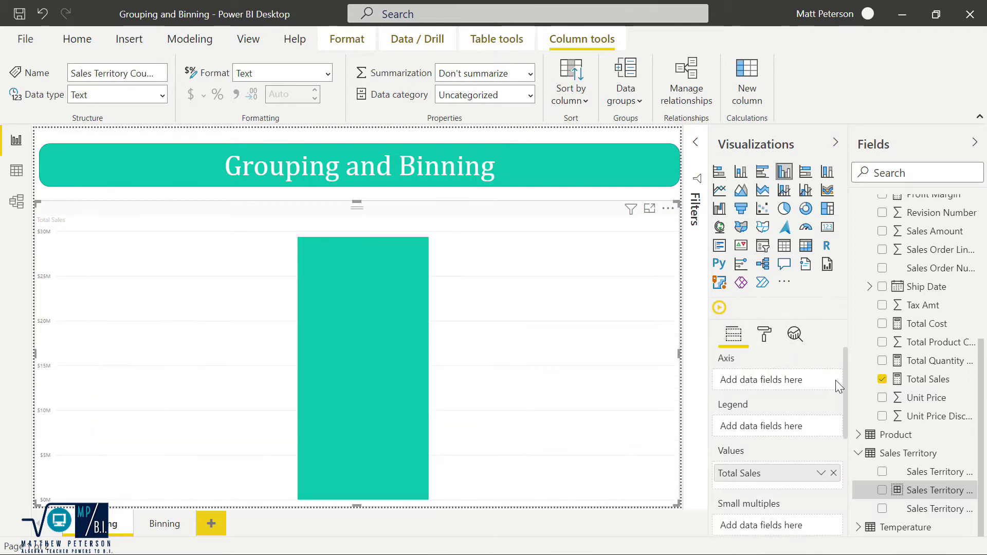
pyautogui.moveTo(927, 495); pyautogui.dragTo(764, 380)
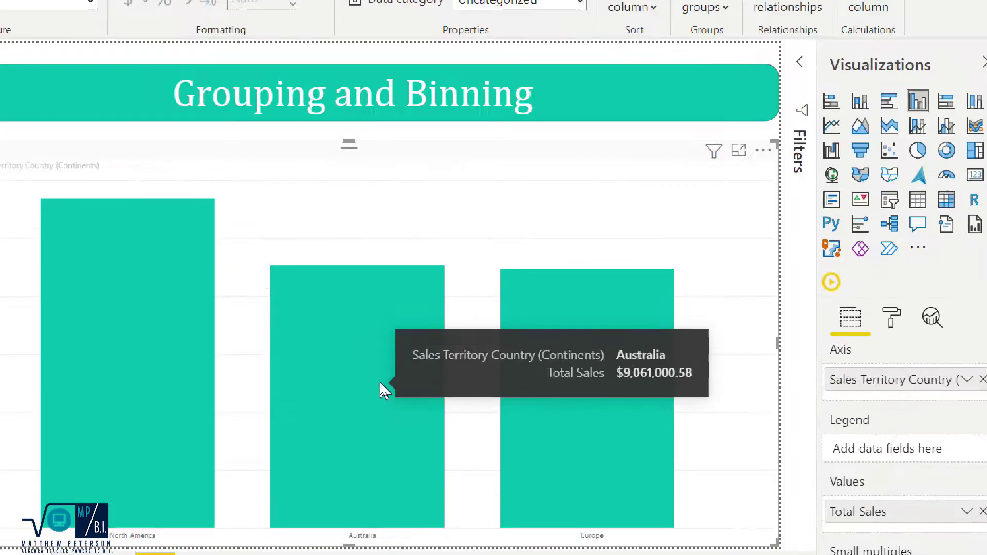
pyautogui.moveTo(233, 460)
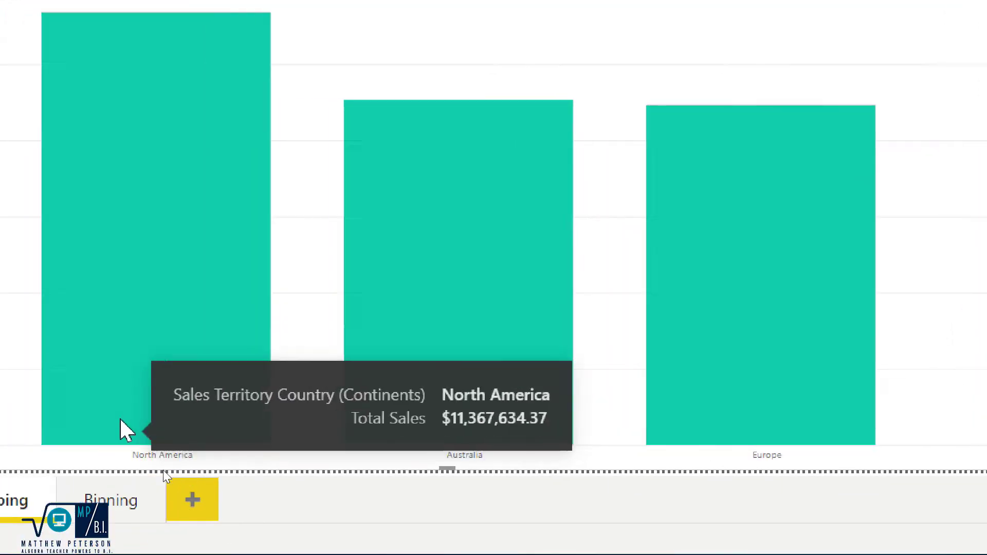
pyautogui.moveTo(417, 527)
pyautogui.moveTo(734, 412)
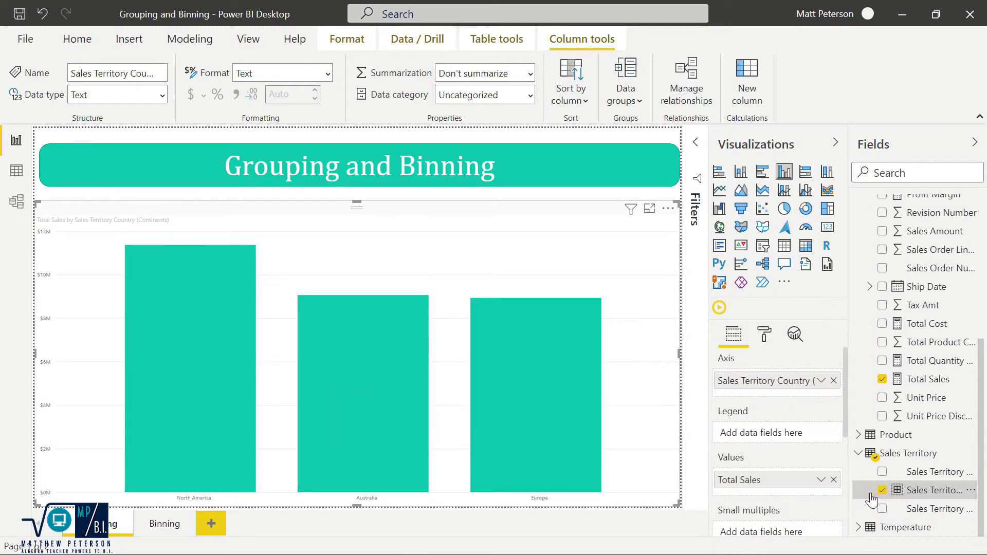
# Set the chart's axis back to Sales Territory Country in place of the continents grouping
pyautogui.click(882, 490)
pyautogui.moveTo(936, 472); pyautogui.dragTo(750, 383)
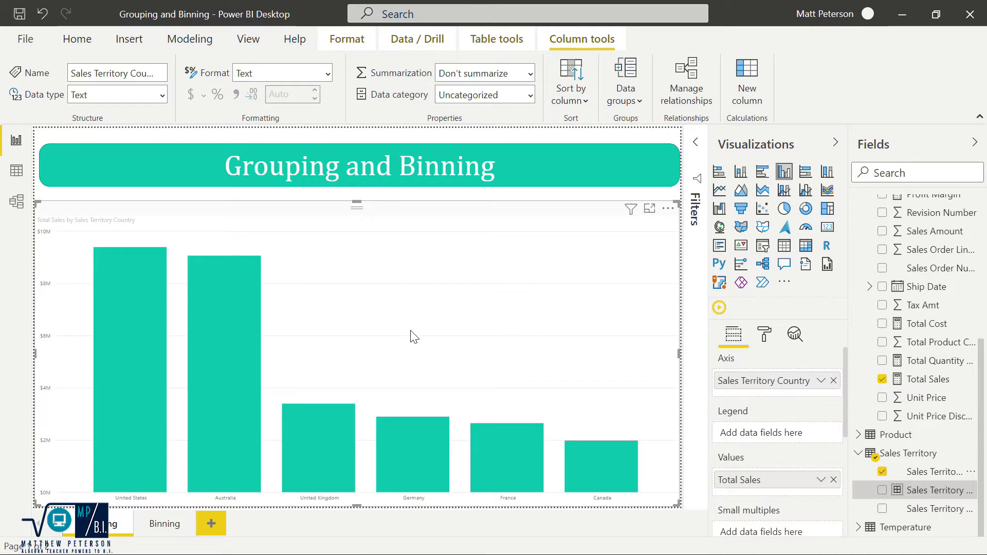
# Group the United States and Canada columns directly in the Total Sales chart
pyautogui.click(124, 406)
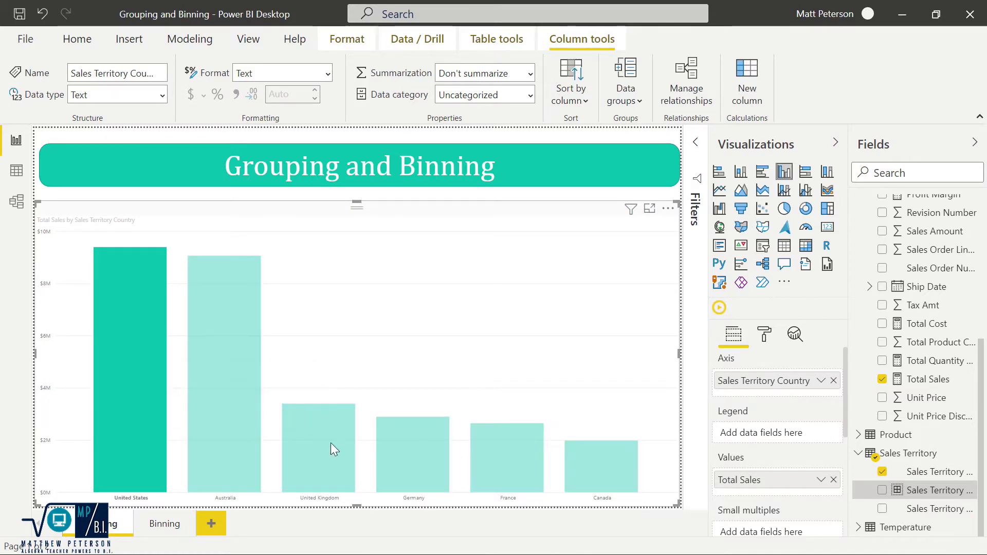
pyautogui.keyDown('ctrl'); pyautogui.click(592, 469); pyautogui.keyUp('ctrl')
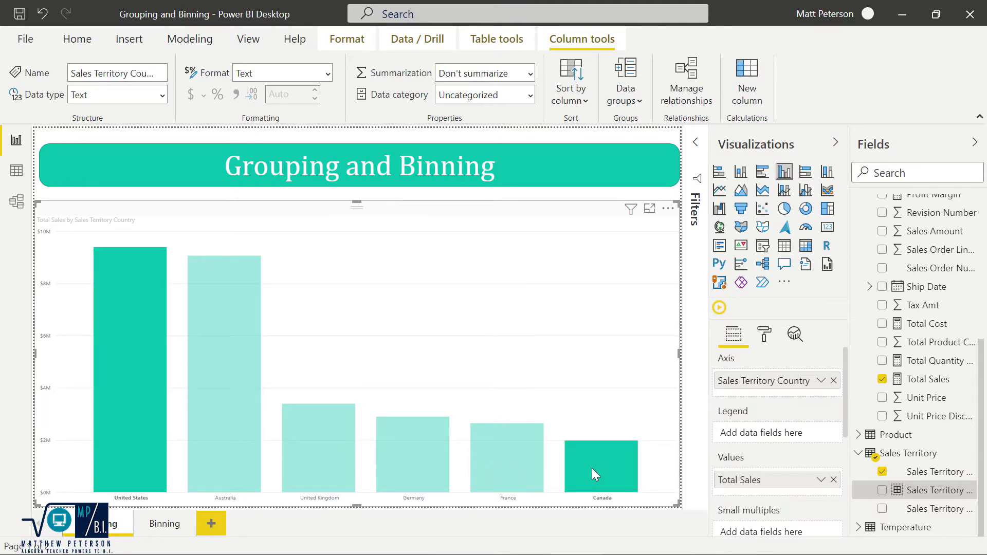
pyautogui.rightClick(590, 469)
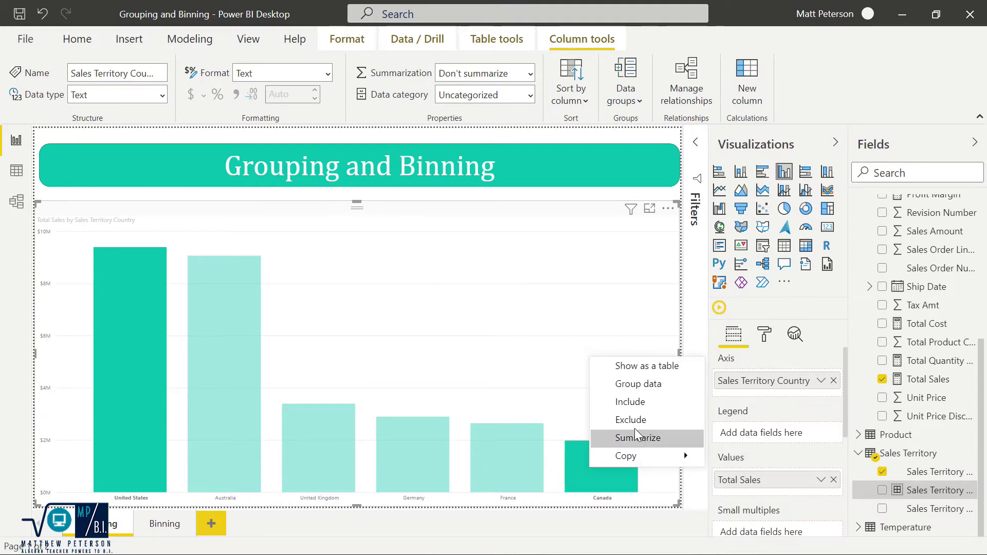
pyautogui.click(634, 389)
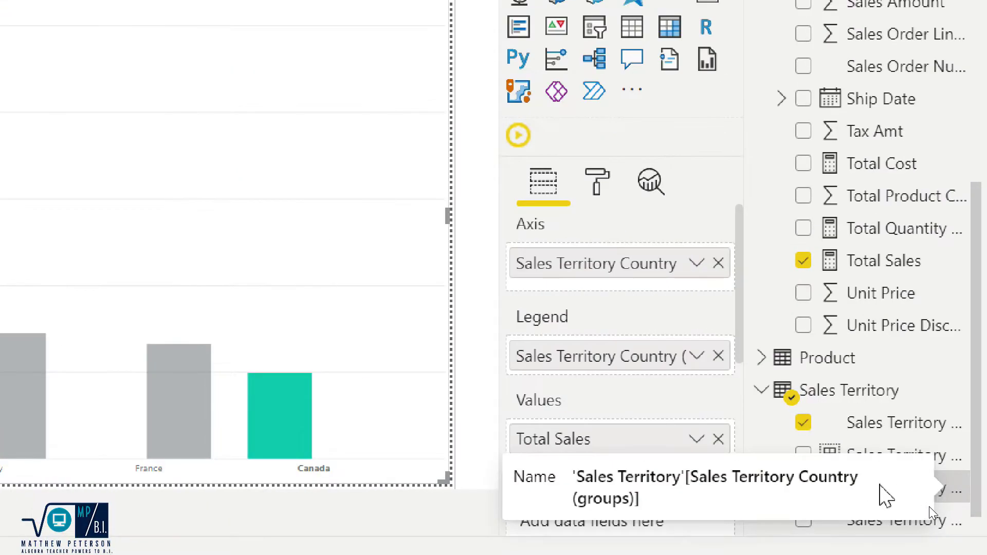
# Review the group definition of Sales Territory Country (groups) and close it without making changes
pyautogui.rightClick(876, 493)
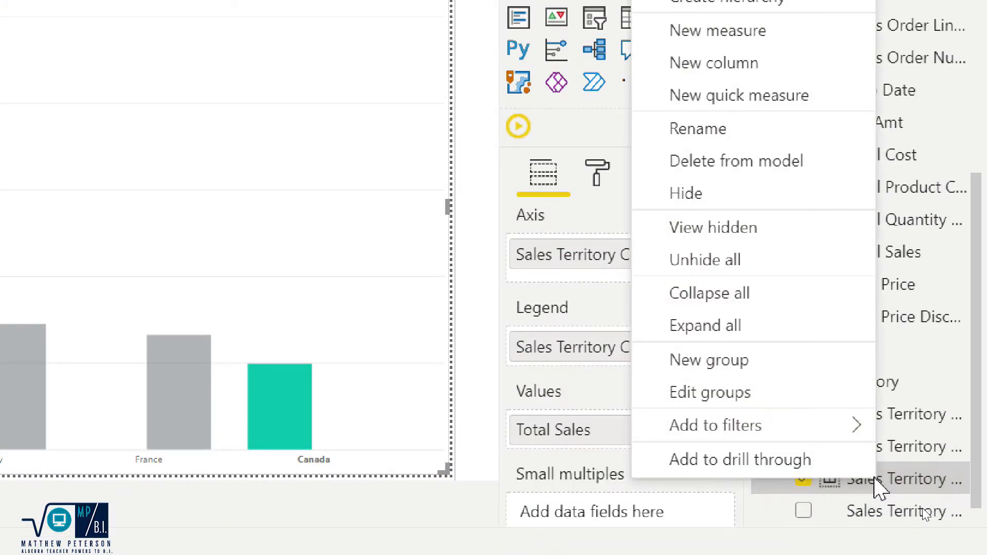
pyautogui.click(741, 394)
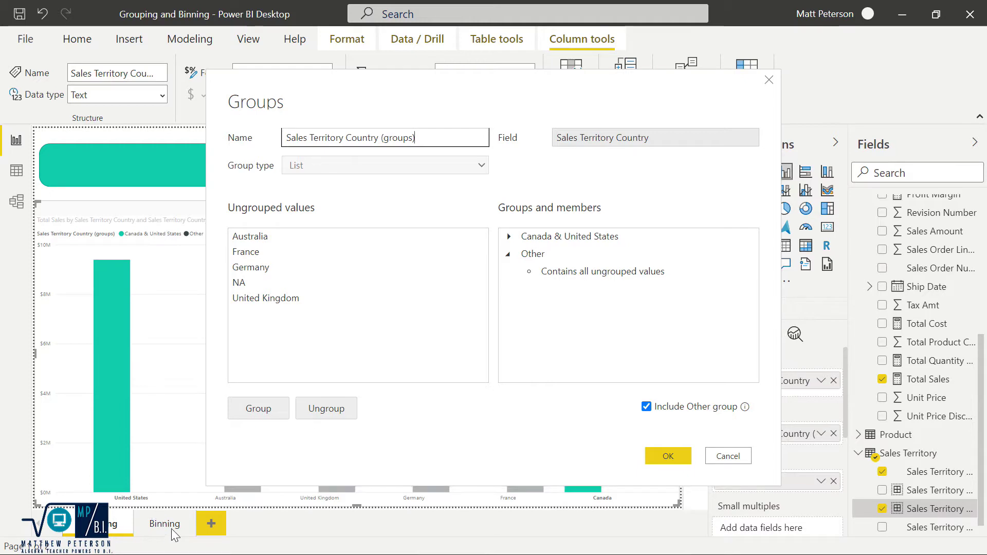
pyautogui.click(741, 458)
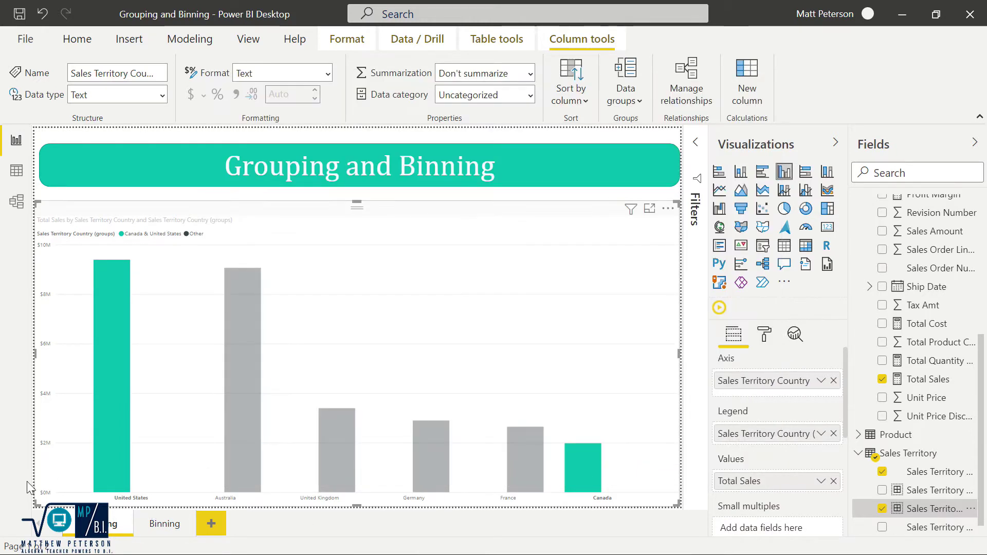
# Switch to the Binning page and inspect total sales for the youngest ages in the Total Sales by Age chart
pyautogui.click(159, 524)
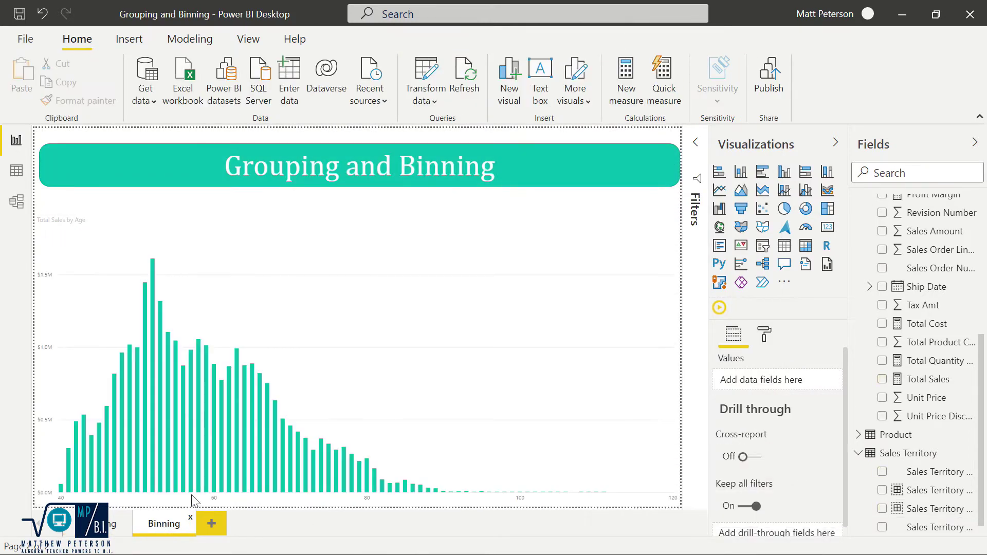
pyautogui.click(451, 324)
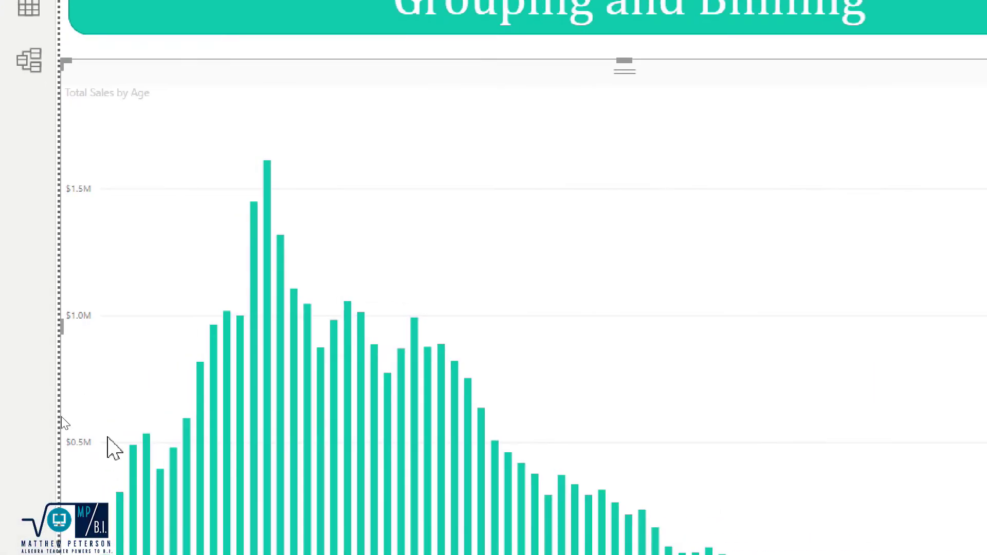
pyautogui.moveTo(107, 464)
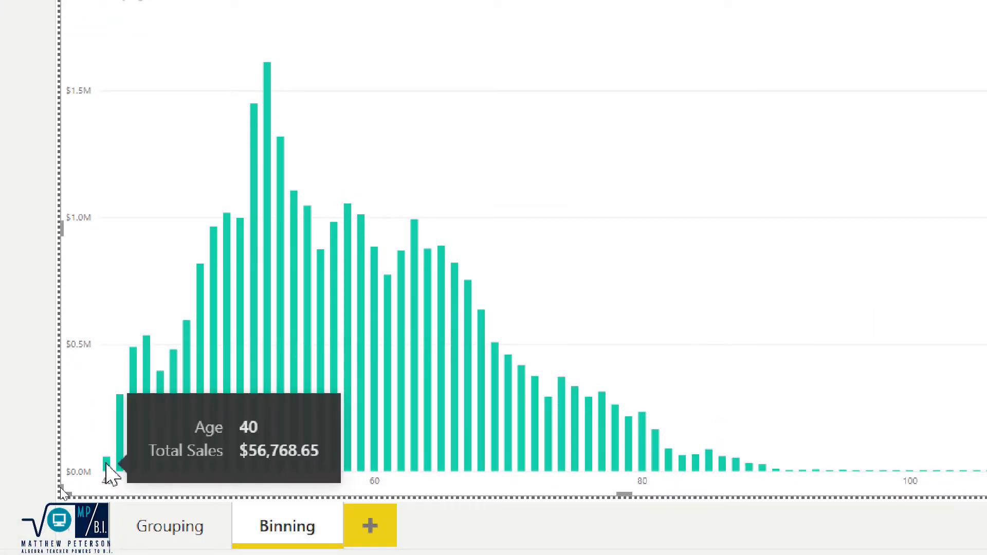
pyautogui.moveTo(122, 448)
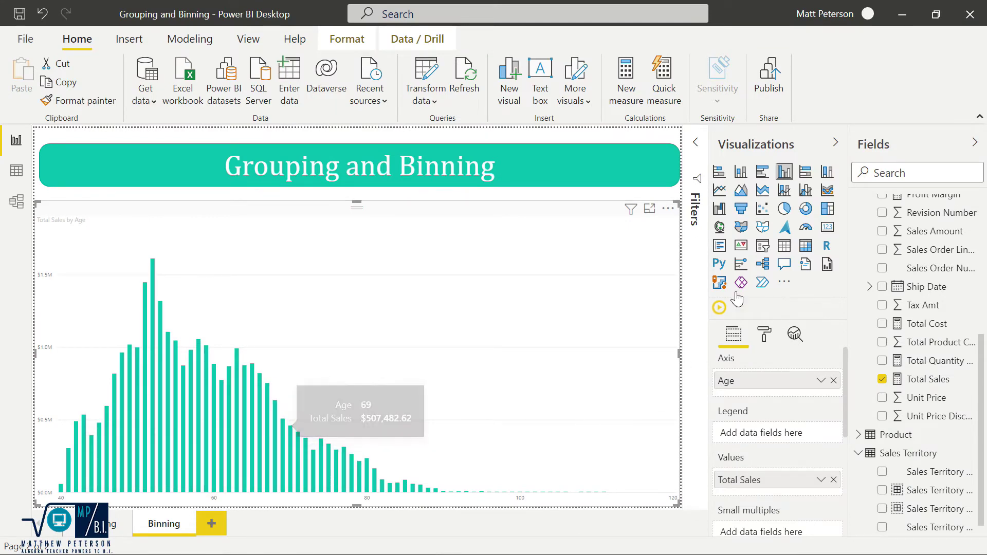
# Expand the Customer table's fields, examine its Age column in the table data, and return to the report
pyautogui.scroll(5, 931, 296)
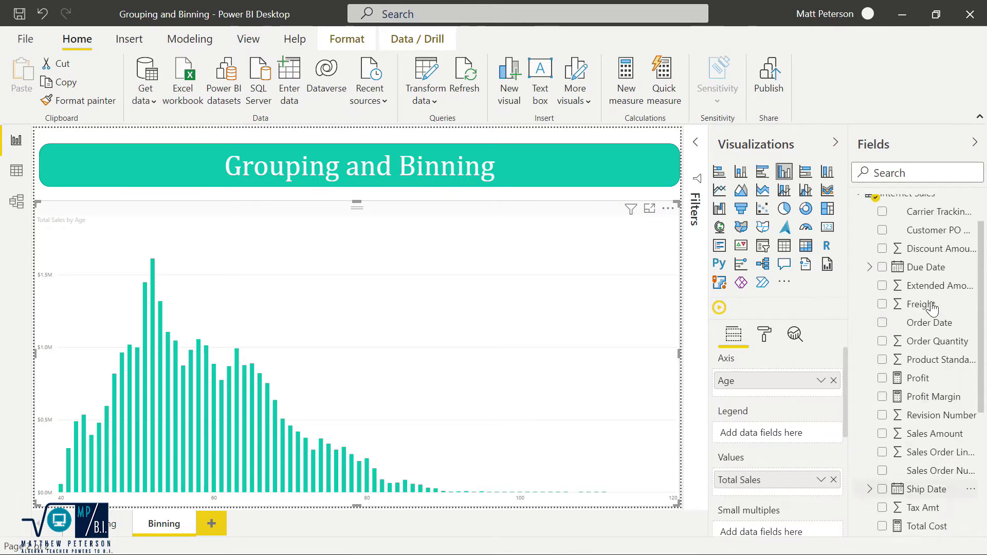
pyautogui.click(859, 205)
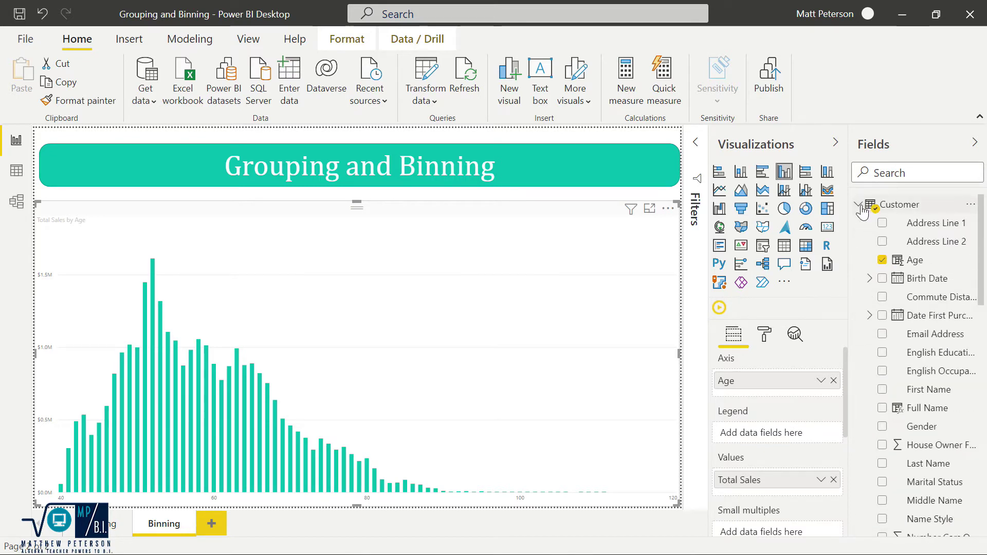
pyautogui.click(17, 171)
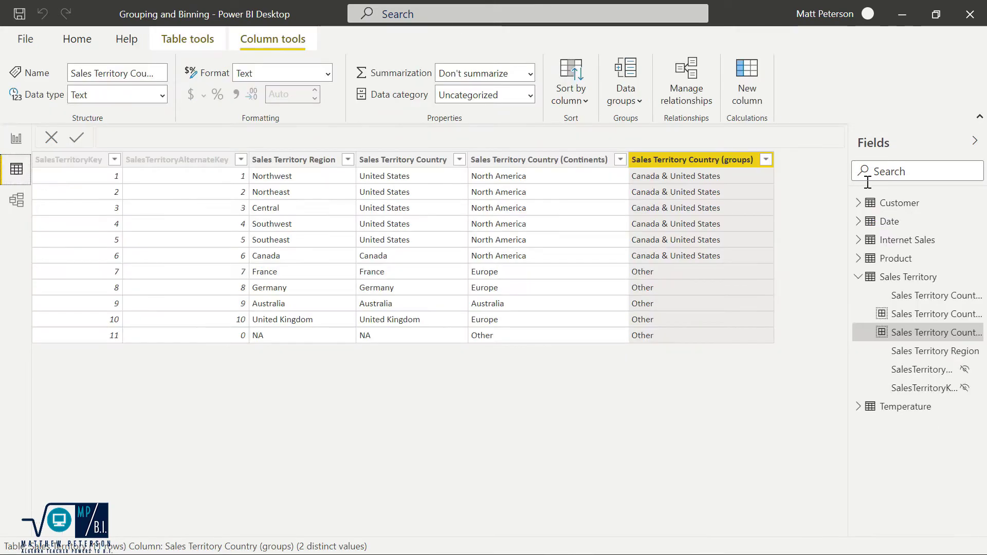
pyautogui.click(900, 203)
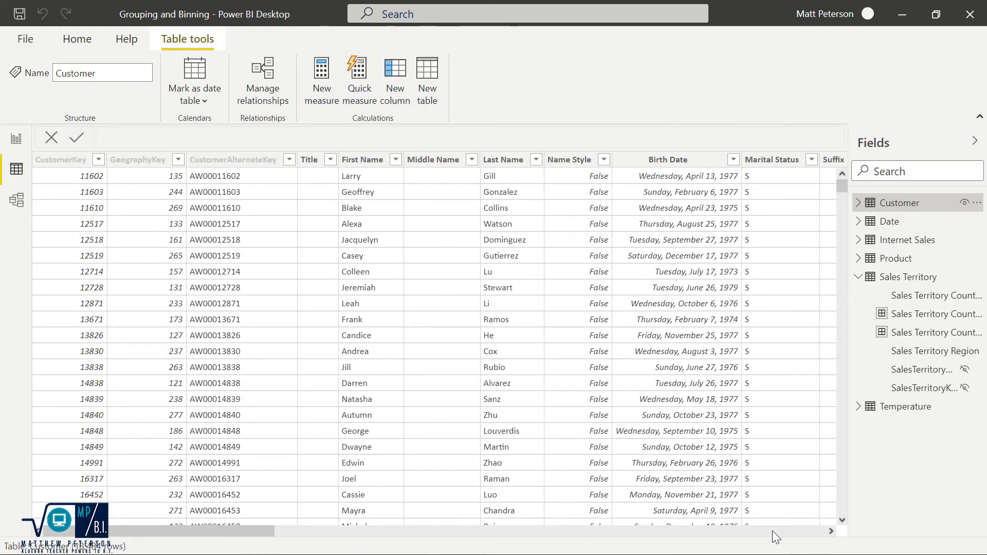
pyautogui.hscroll(10, 789, 530)
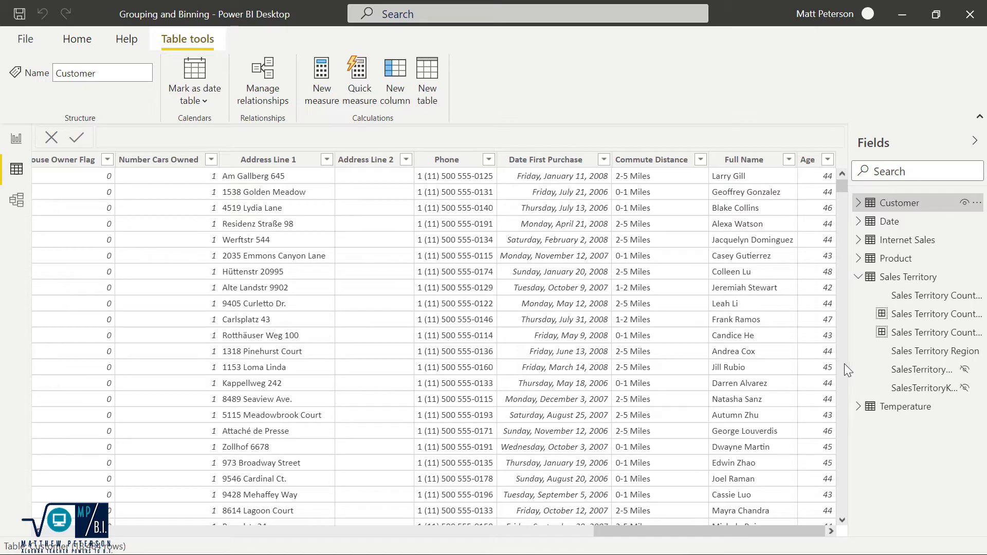
pyautogui.click(16, 139)
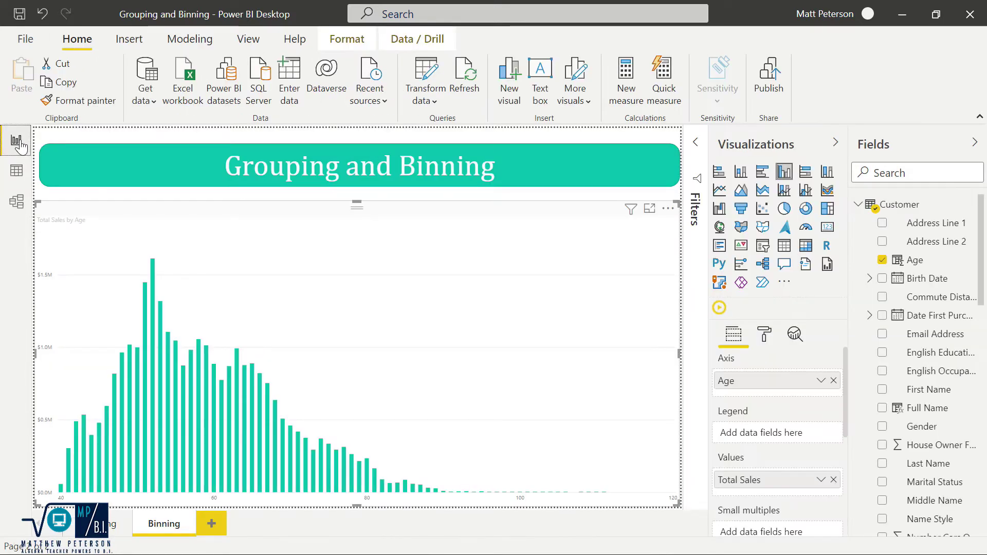
# Create an Age (bins) group from Age with a bin size of 1, and use it instead of Age on the chart's axis
pyautogui.rightClick(916, 267)
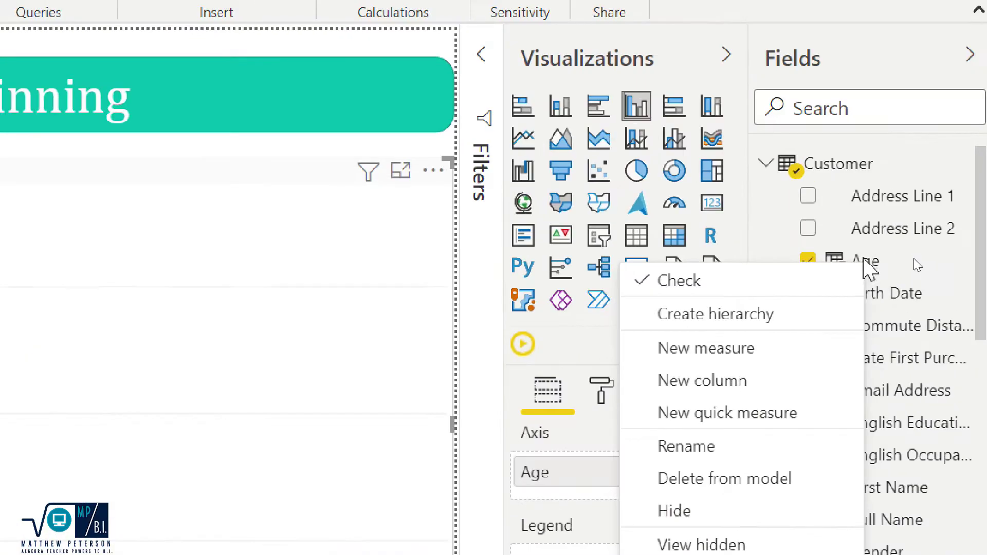
pyautogui.click(725, 455)
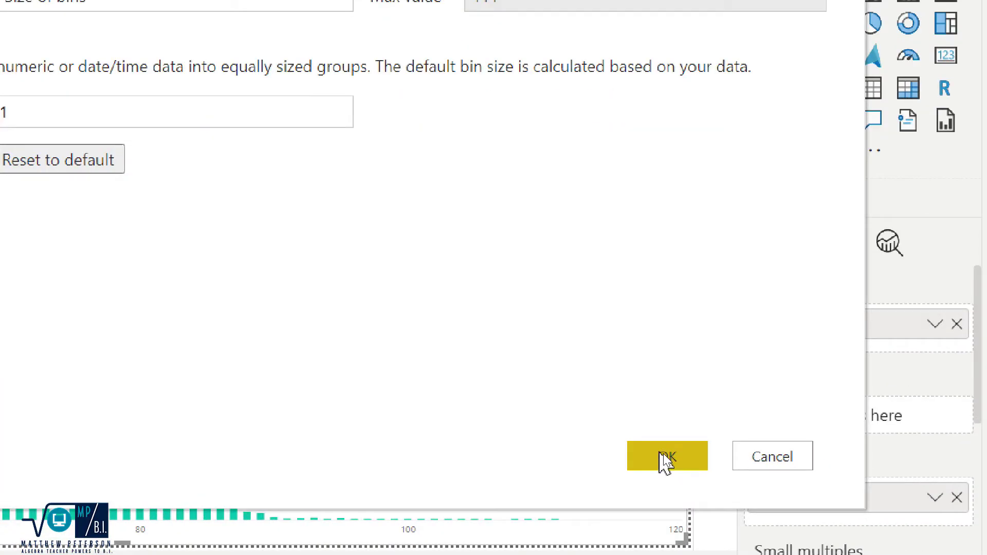
pyautogui.click(662, 454)
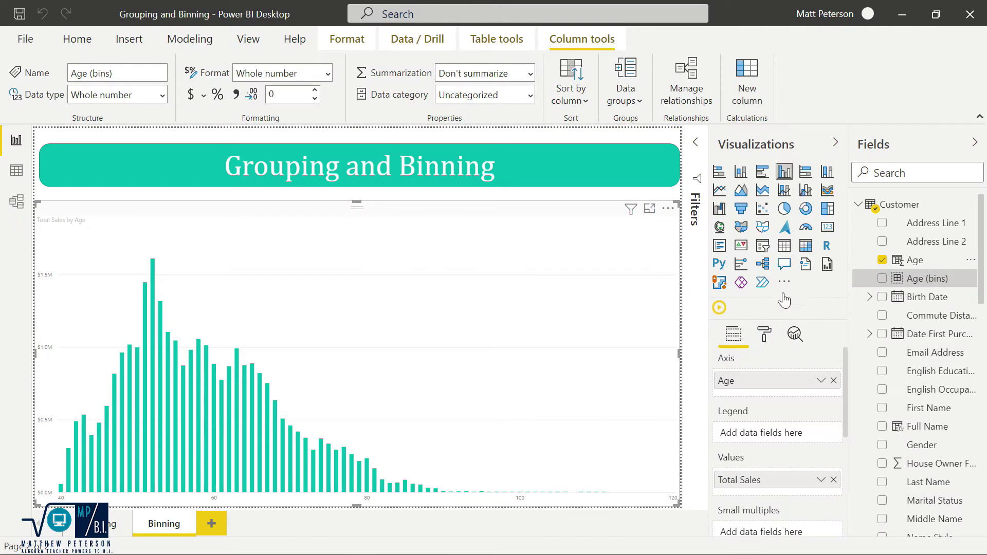
pyautogui.click(882, 260)
pyautogui.moveTo(918, 279); pyautogui.dragTo(751, 381)
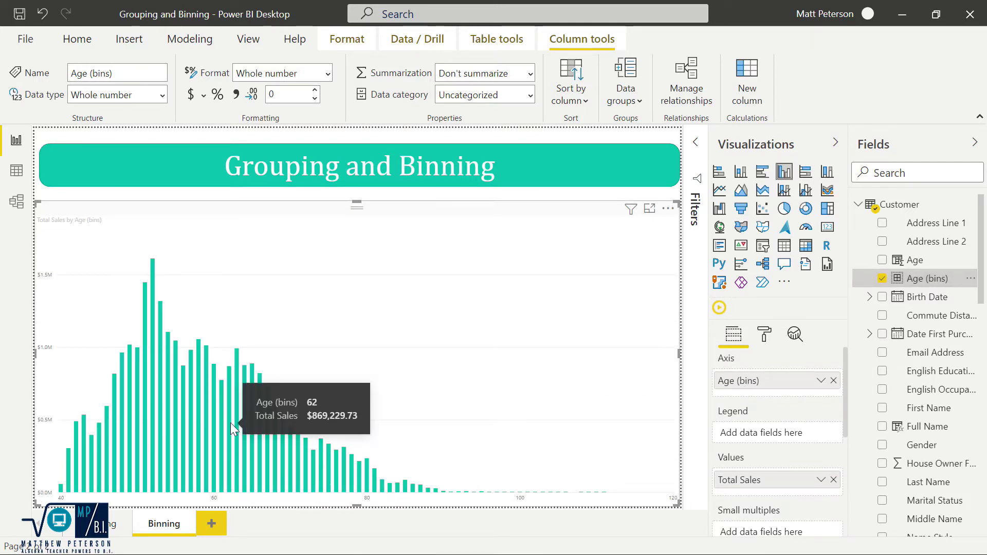
# Set the bin size of Age (bins) to 5 and inspect total sales for the first age bins
pyautogui.rightClick(929, 279)
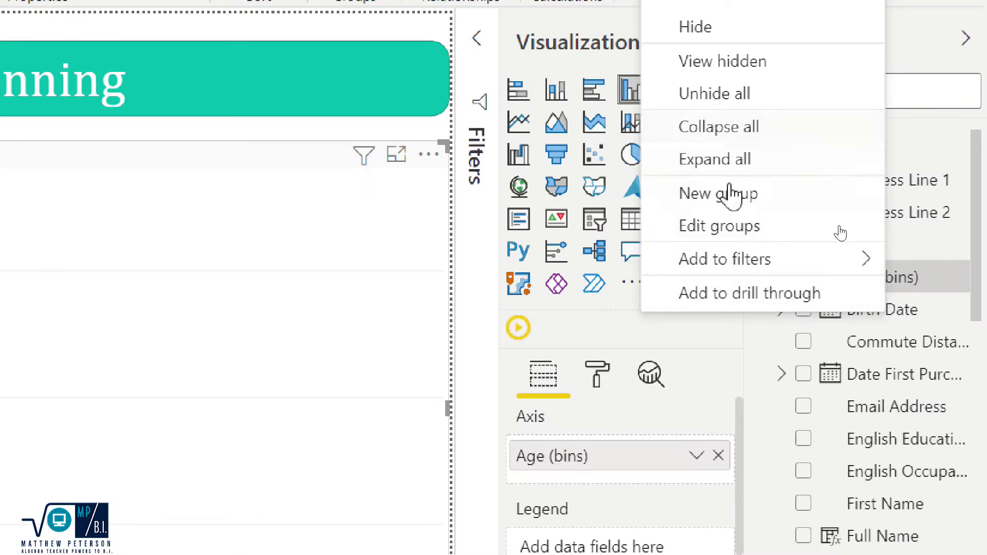
pyautogui.click(724, 232)
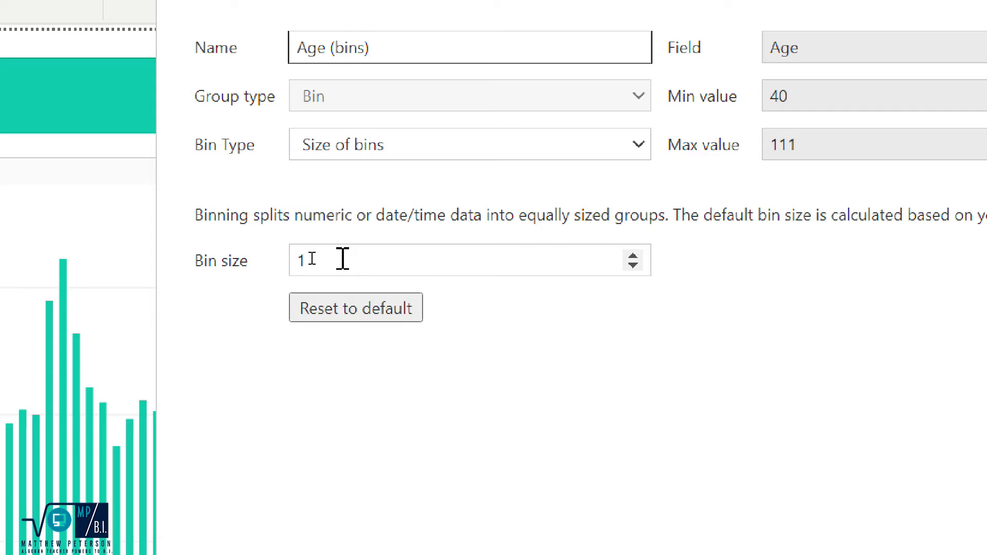
pyautogui.doubleClick(303, 261)
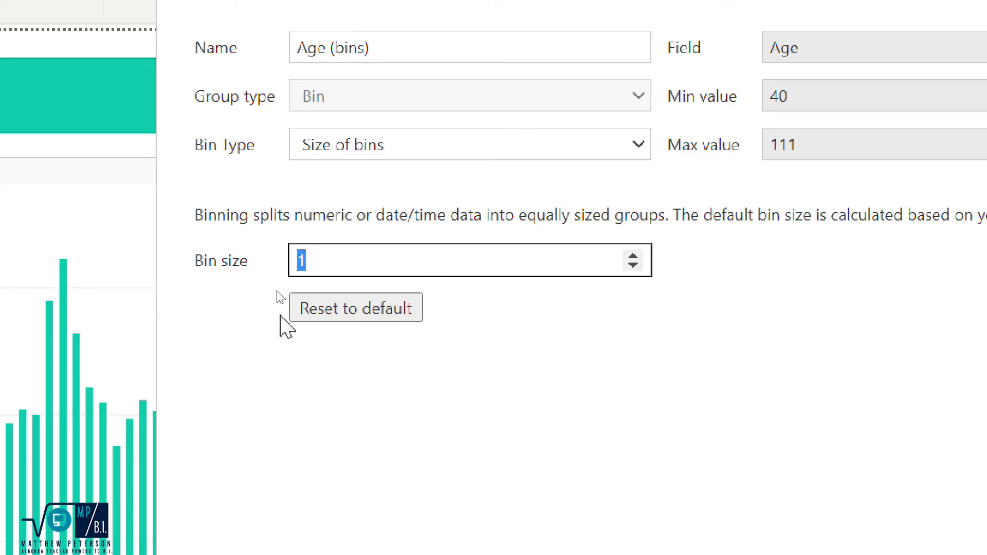
pyautogui.write('5')
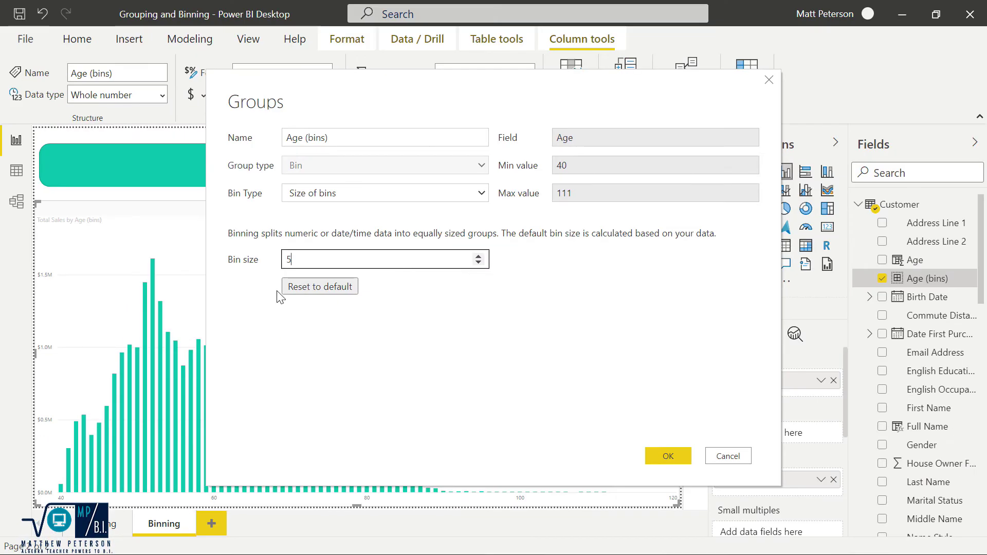
pyautogui.click(666, 457)
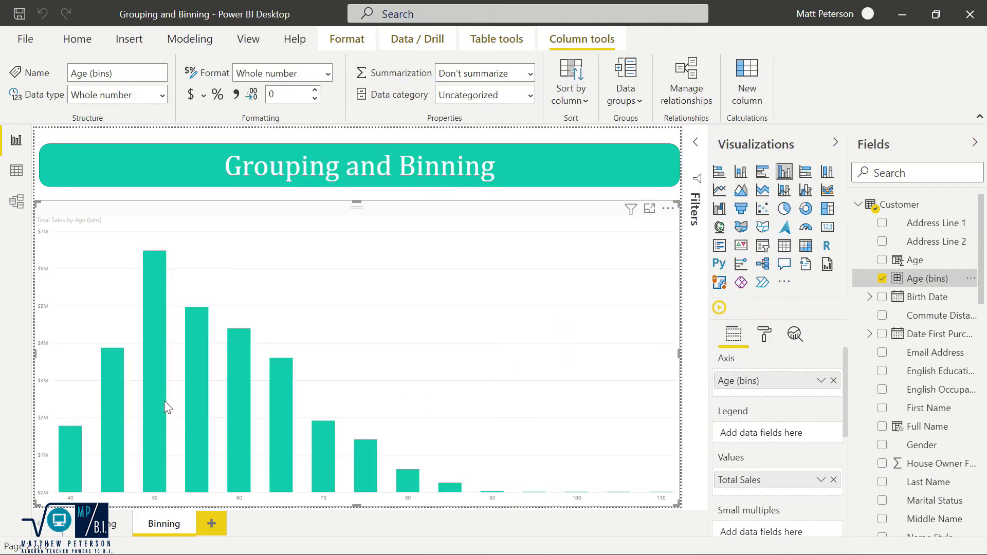
pyautogui.moveTo(164, 400)
pyautogui.moveTo(109, 439)
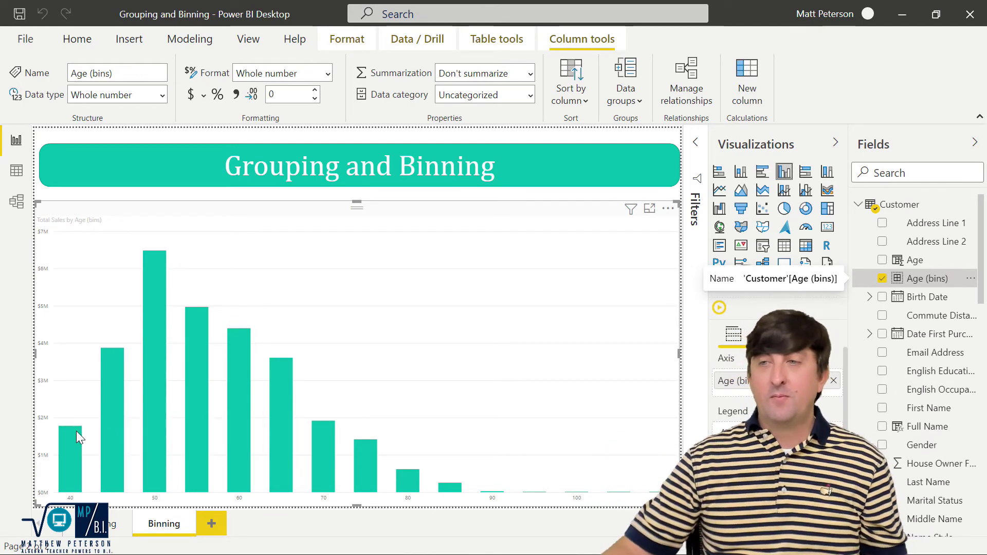
pyautogui.moveTo(71, 434)
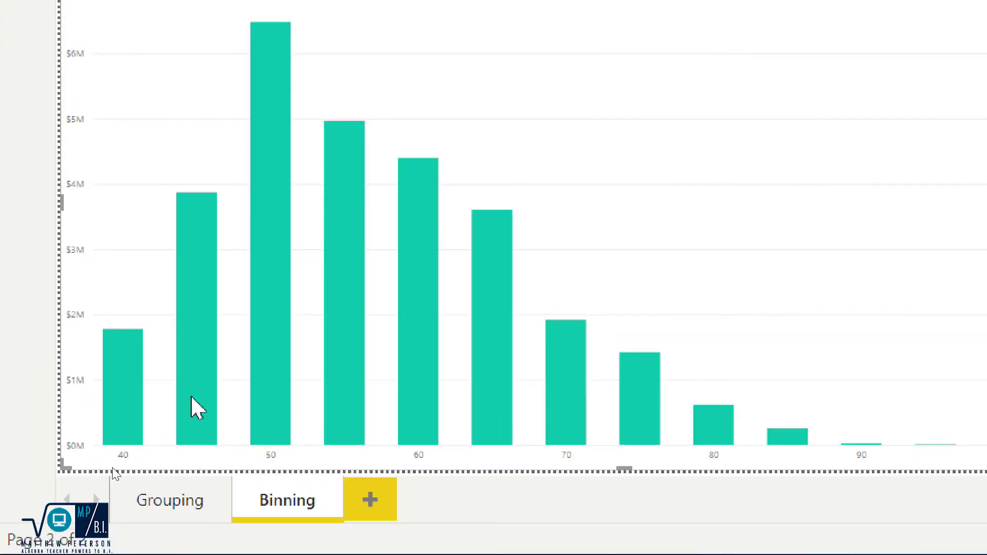
pyautogui.moveTo(196, 403)
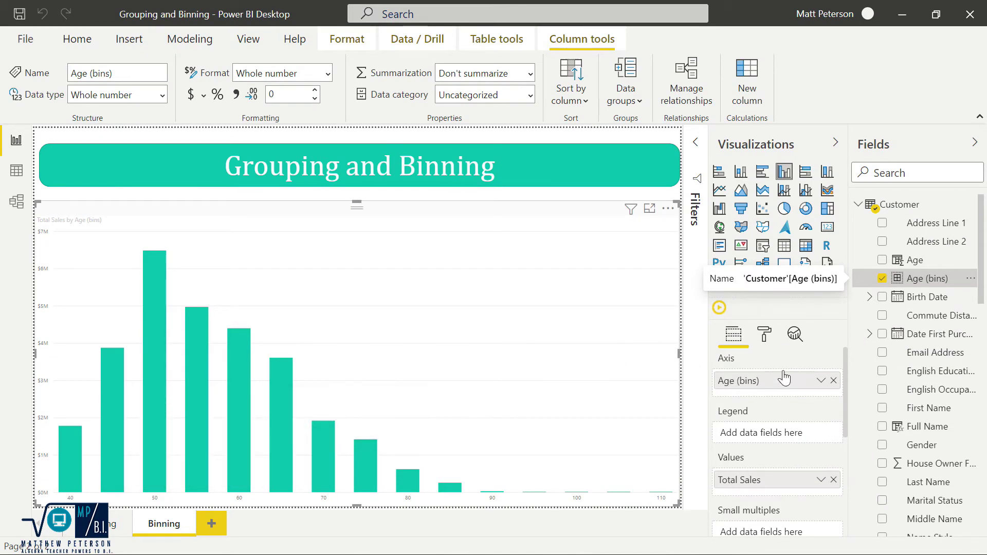
# Change the bin type of Age (bins) to Number of bins with a bin count of 53, and inspect the first column
pyautogui.rightClick(930, 282)
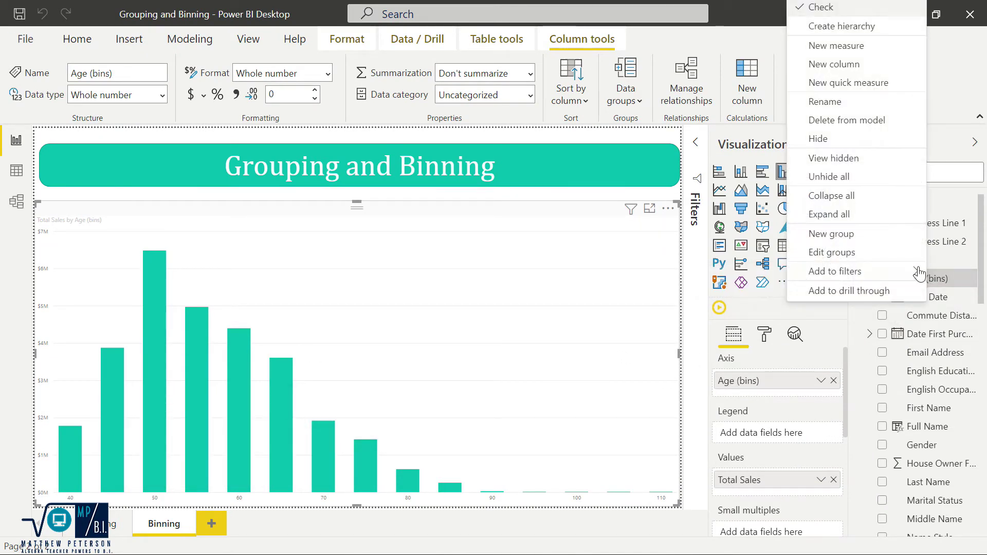
pyautogui.click(841, 260)
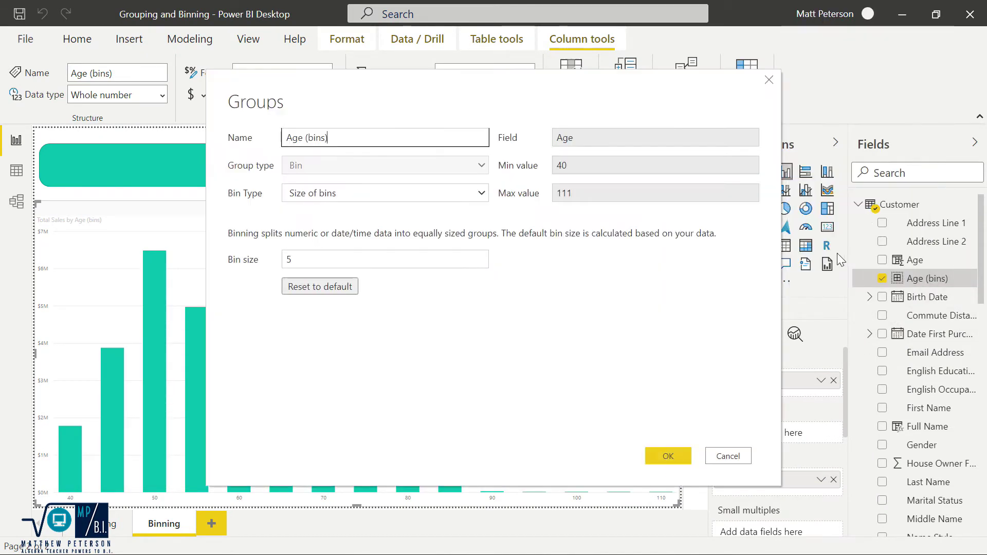
pyautogui.click(348, 199)
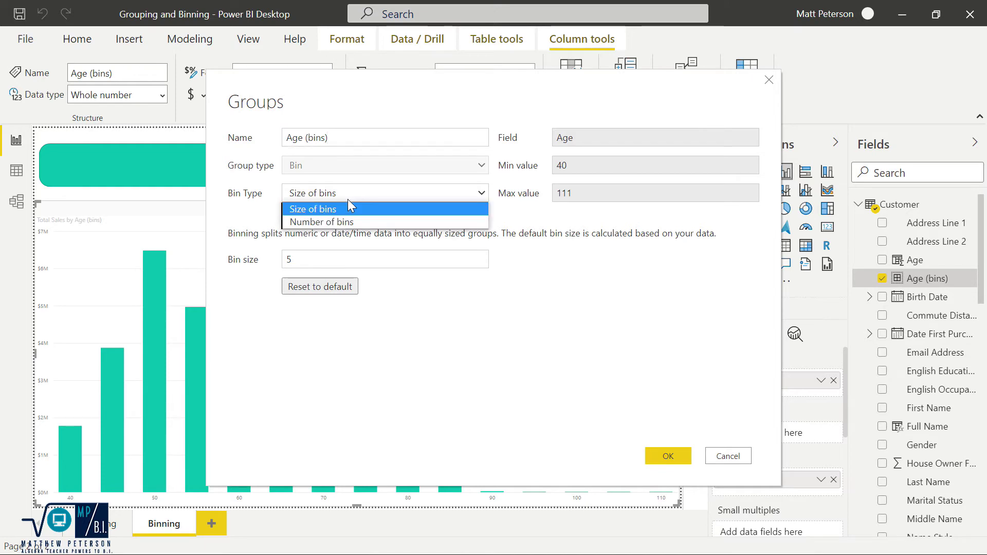
pyautogui.click(355, 221)
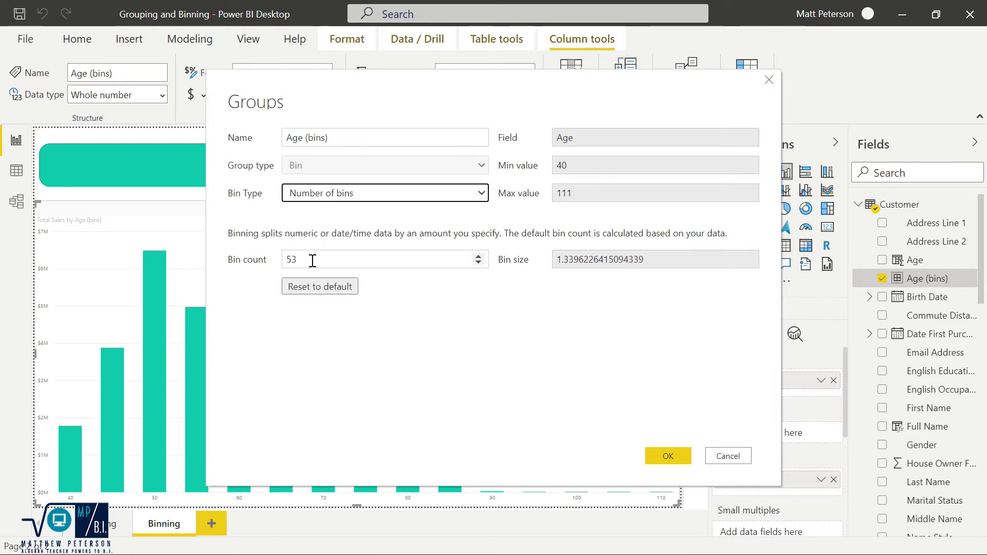
pyautogui.click(667, 456)
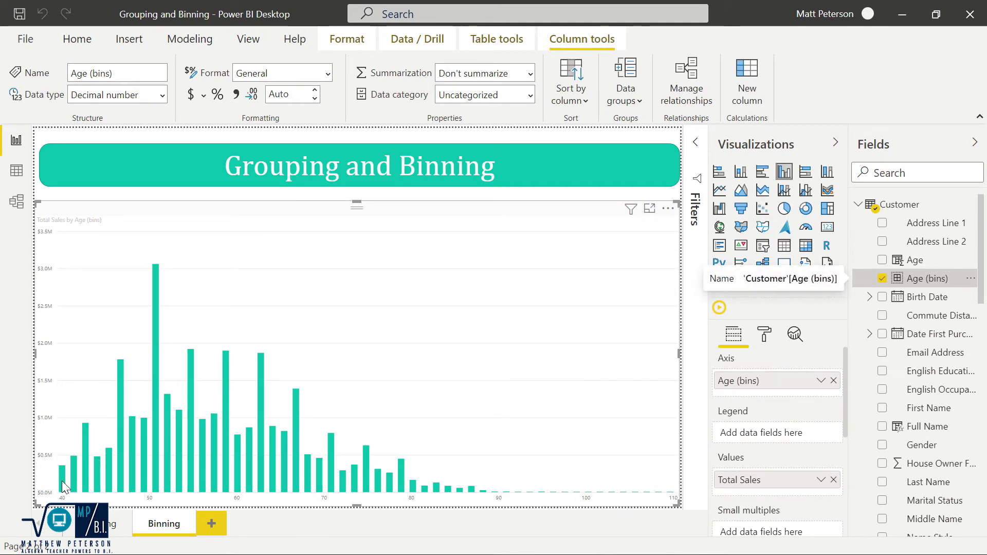
pyautogui.moveTo(63, 486)
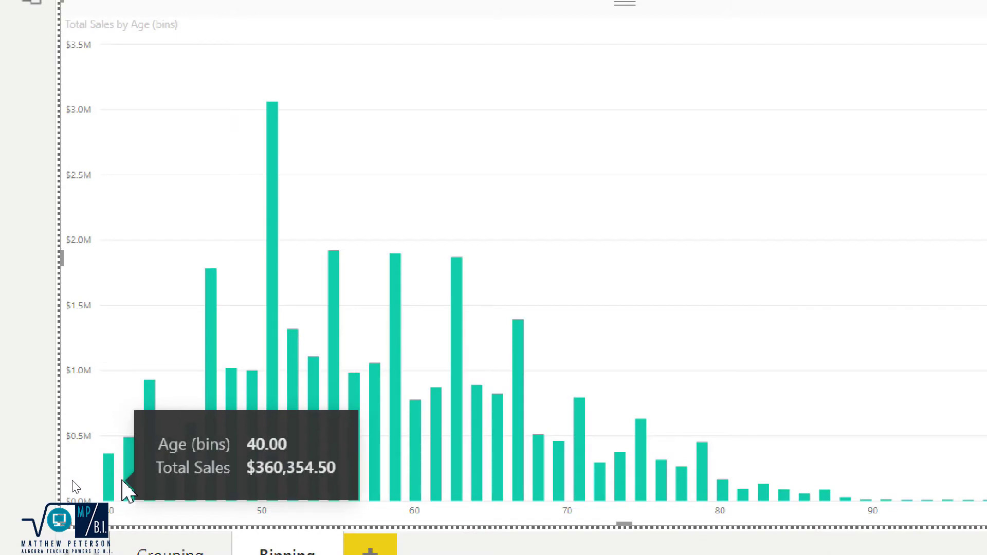
# Set the bin count of Age (bins) to 5 and inspect total sales for the first two age bins
pyautogui.moveTo(132, 482)
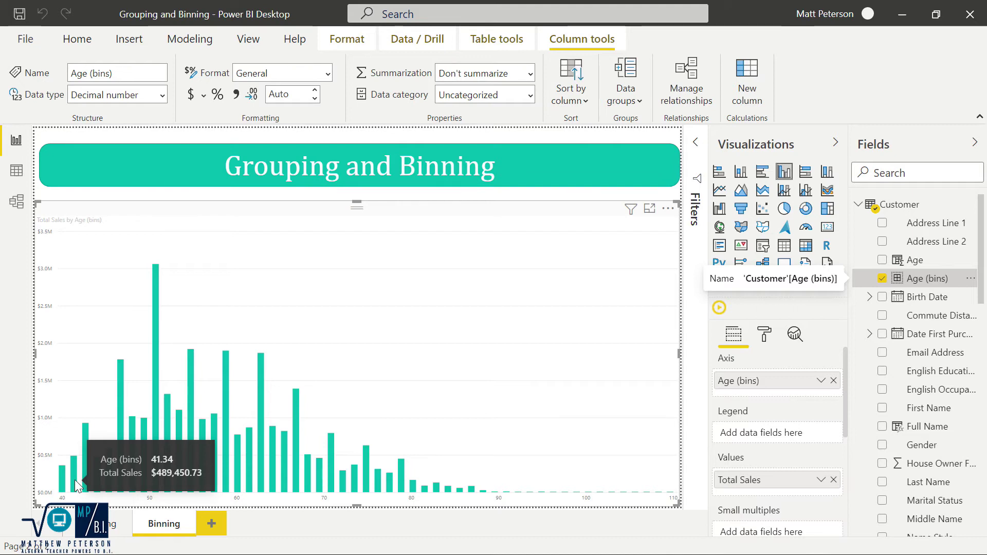
pyautogui.rightClick(914, 283)
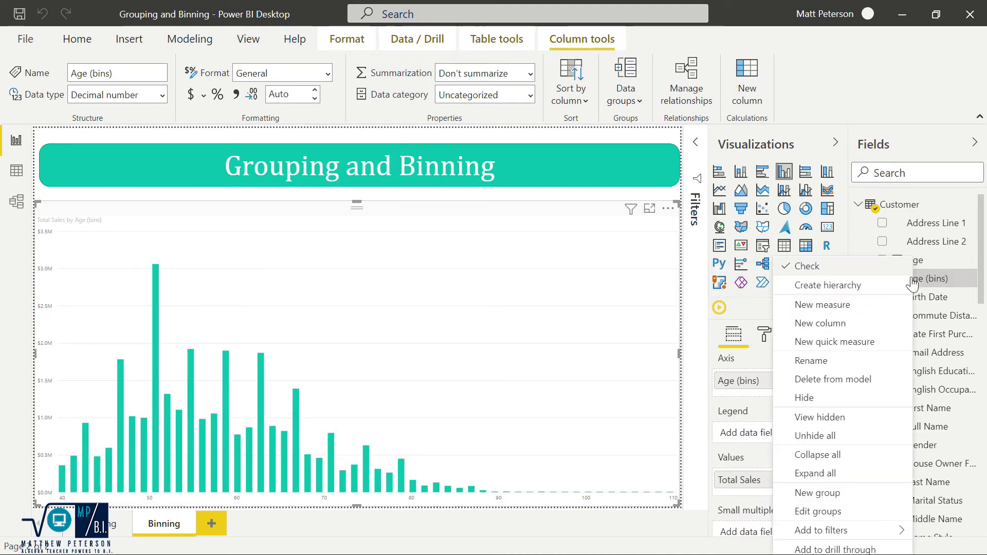
pyautogui.click(835, 513)
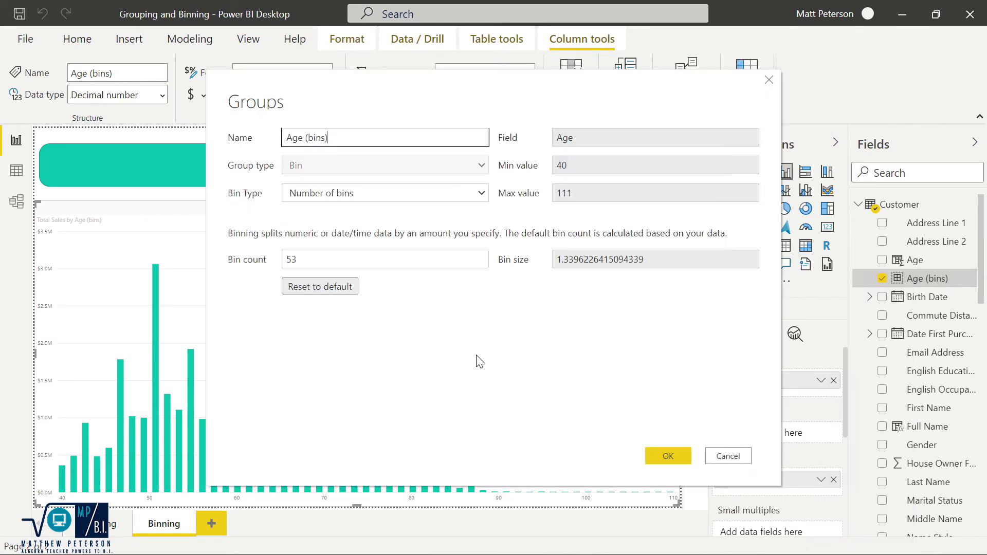
pyautogui.moveTo(302, 255); pyautogui.dragTo(284, 257)
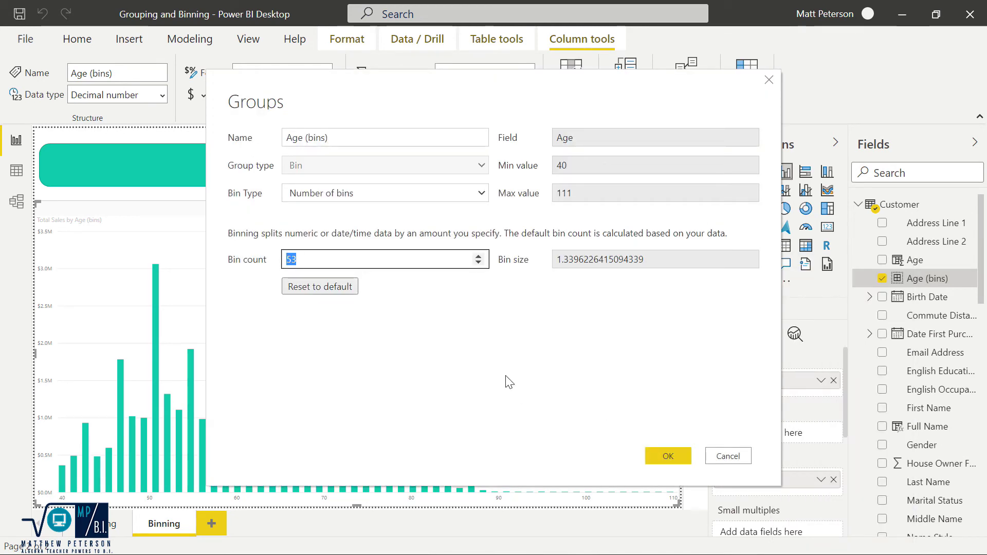
pyautogui.write('5')
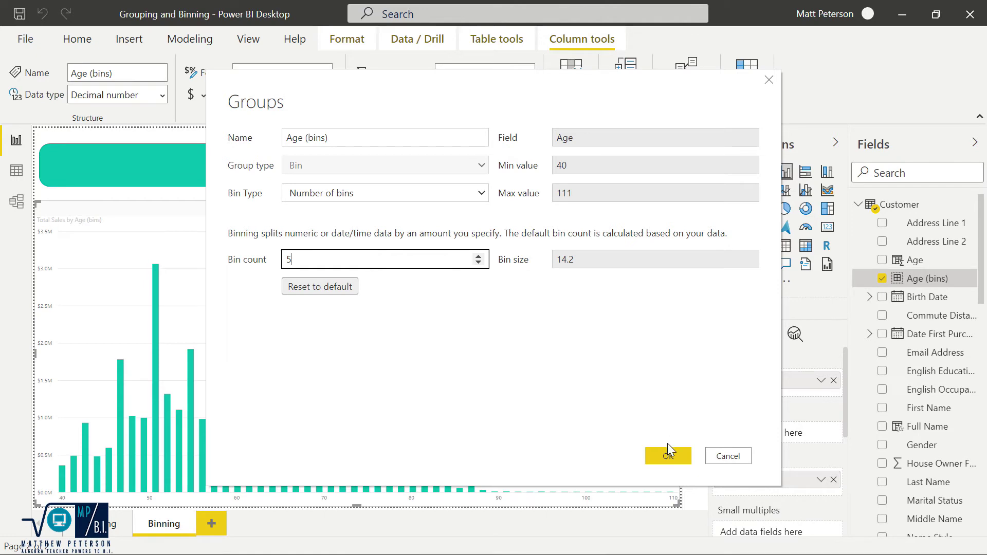
pyautogui.click(668, 456)
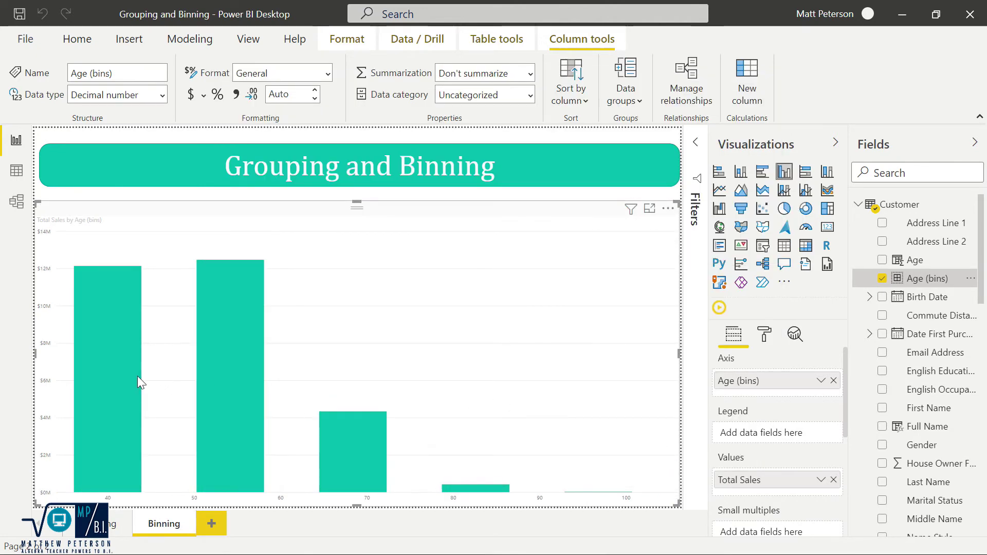
pyautogui.moveTo(99, 361)
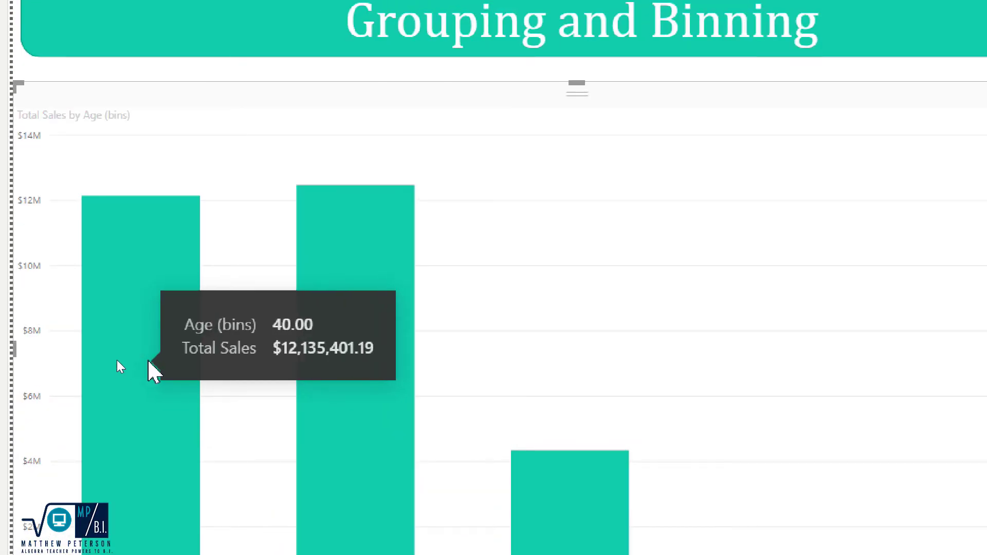
pyautogui.moveTo(338, 362)
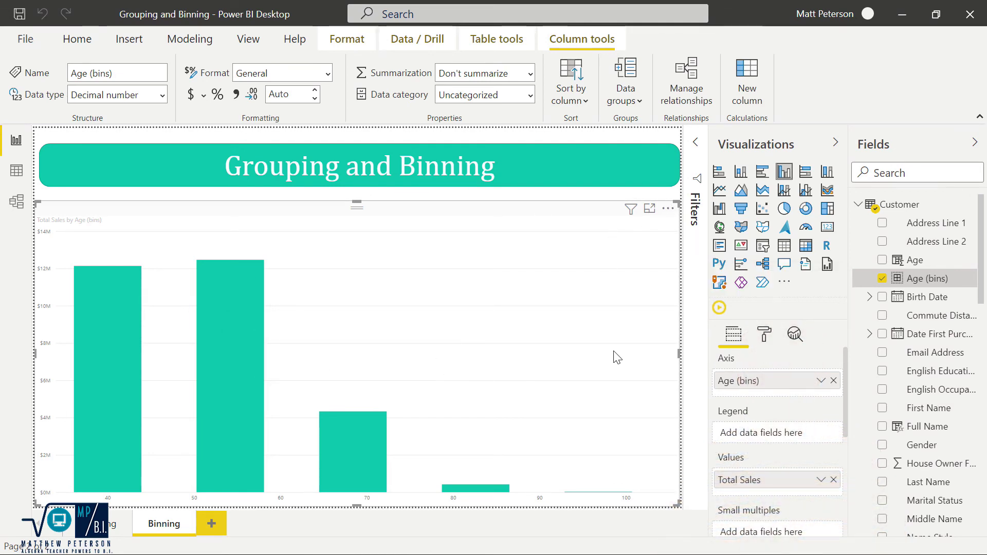
# Change the X axis type of the Total Sales by Age (bins) chart to Categorical
pyautogui.click(764, 335)
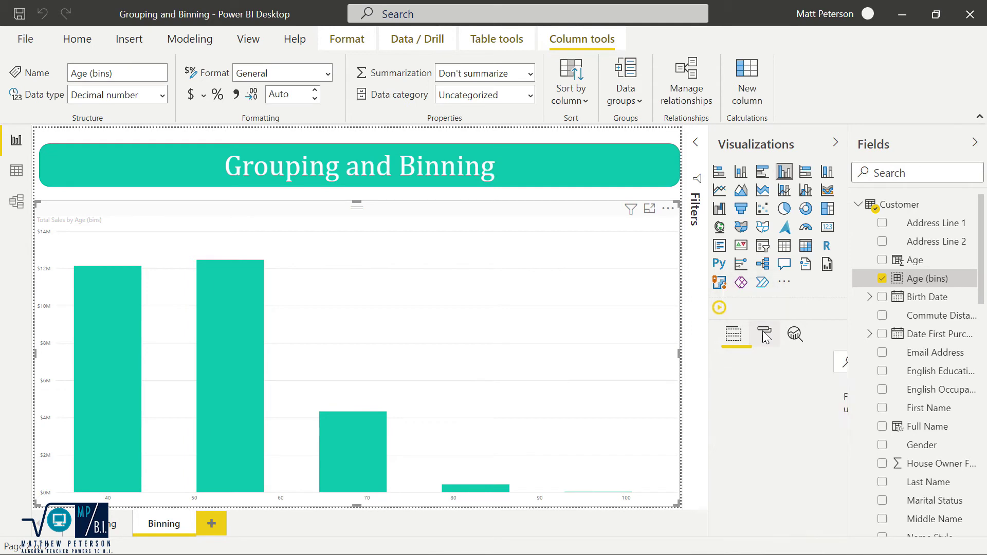
pyautogui.click(754, 417)
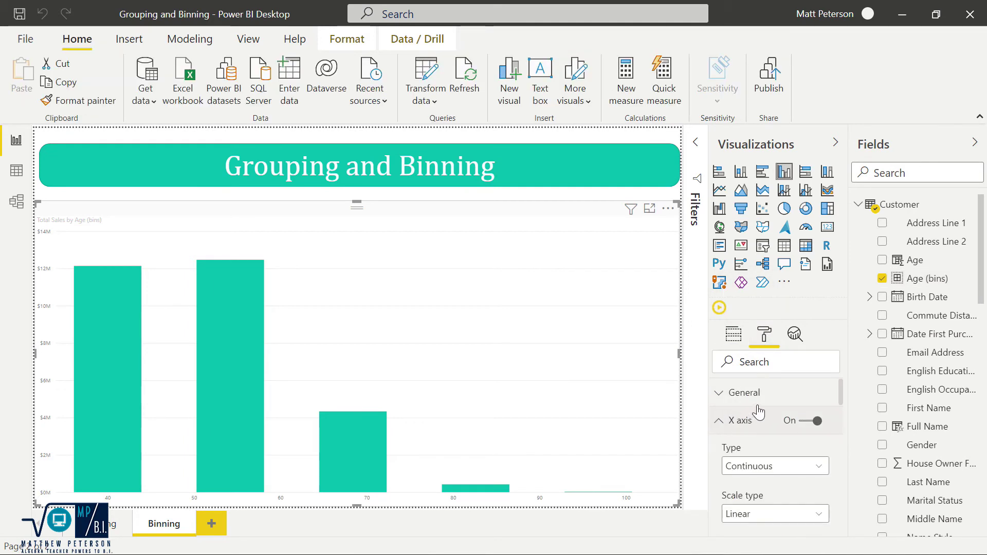
pyautogui.scroll(-3, 760, 412)
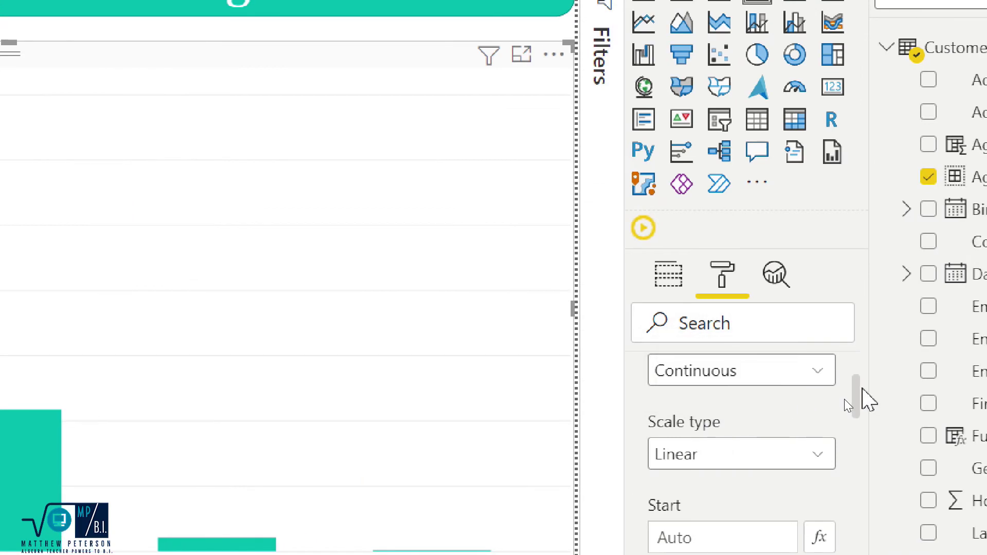
pyautogui.scroll(1, 838, 406)
pyautogui.scroll(3, 847, 395)
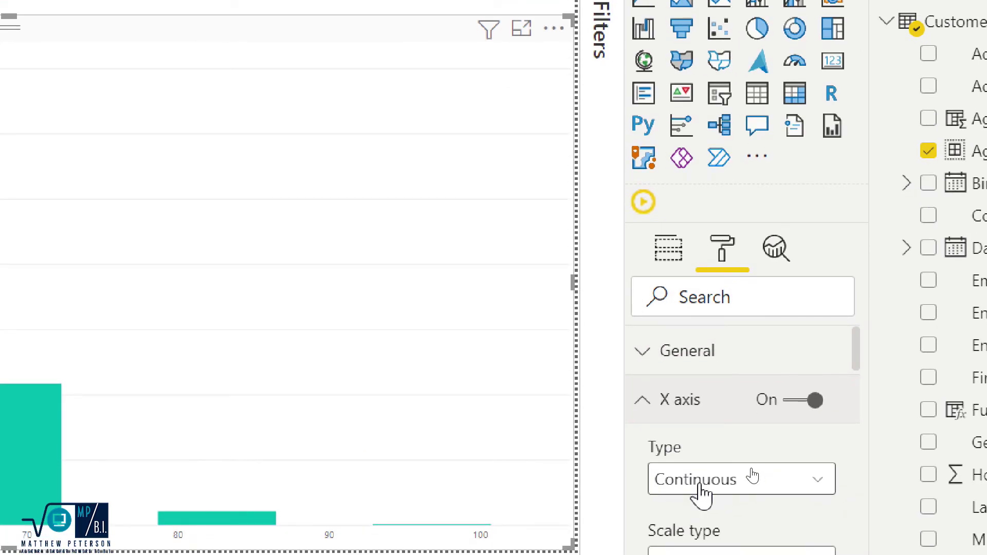
pyautogui.click(753, 477)
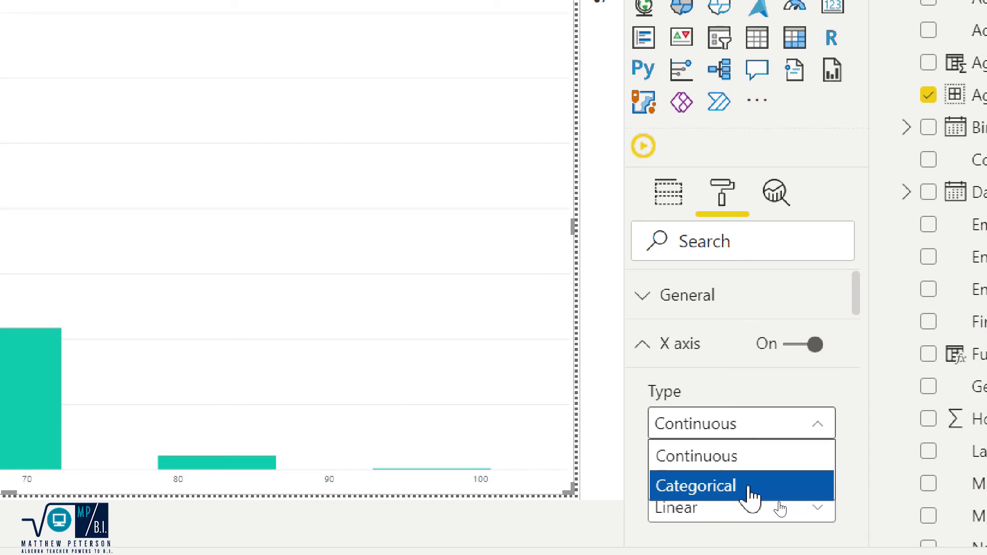
pyautogui.click(752, 496)
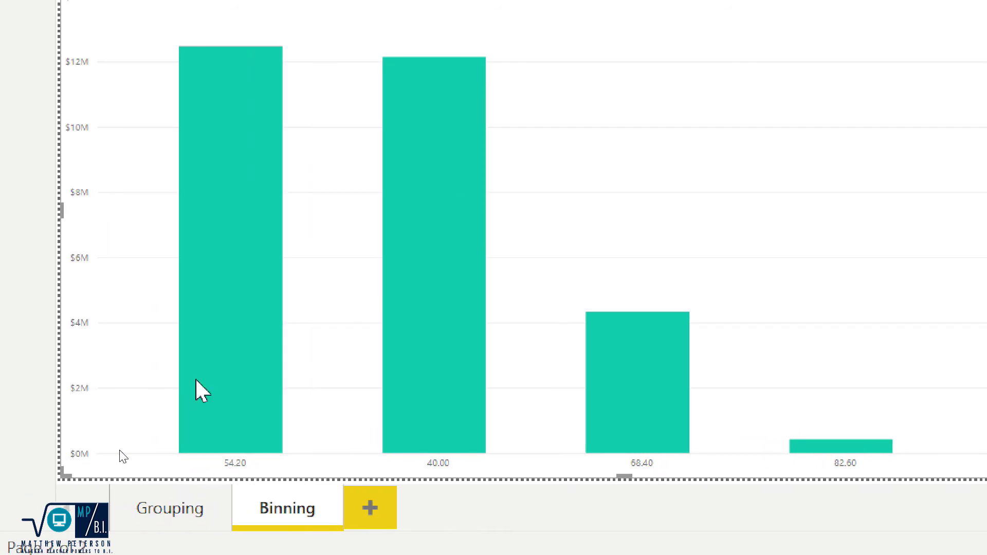
pyautogui.moveTo(134, 383)
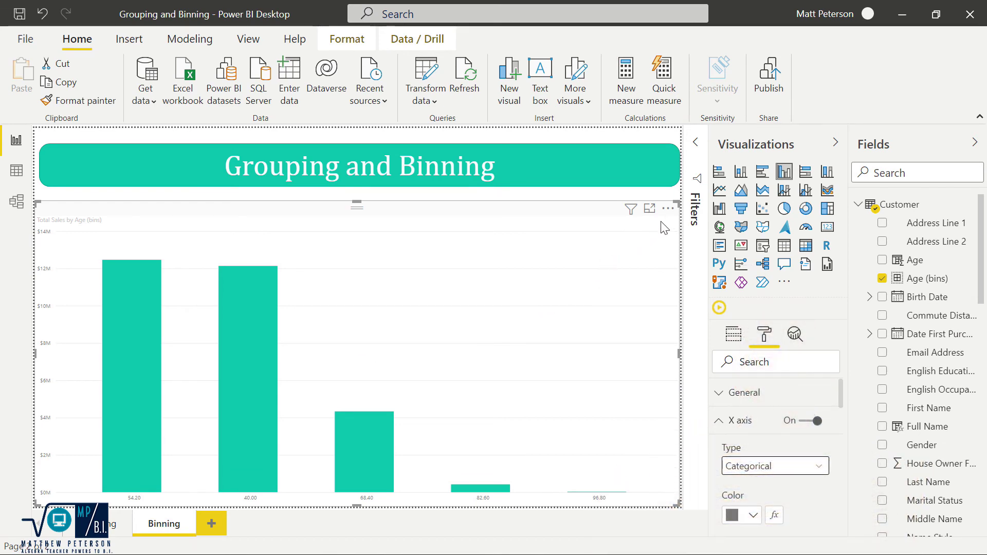
# Sort the column chart by Age (bins) in ascending order and inspect the second column
pyautogui.click(669, 211)
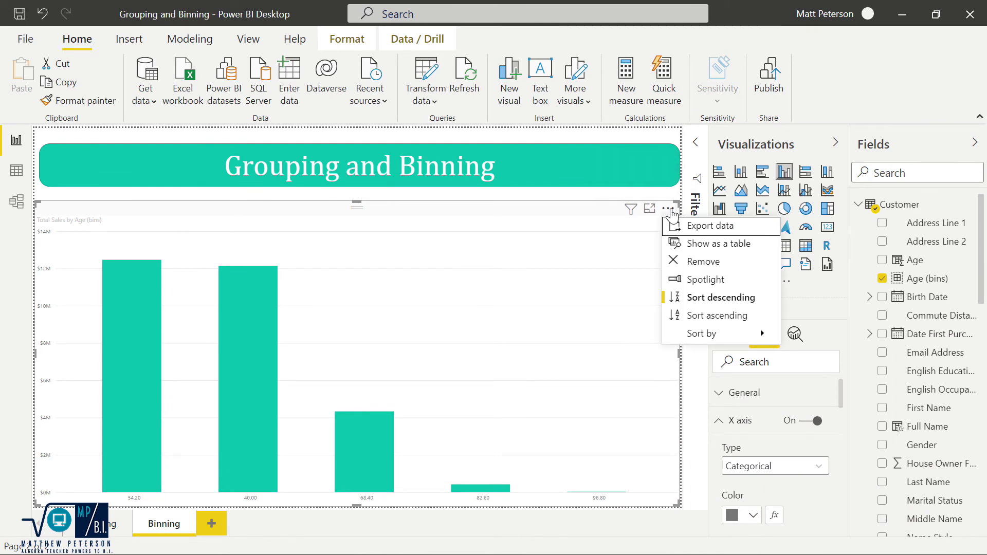
pyautogui.moveTo(717, 335)
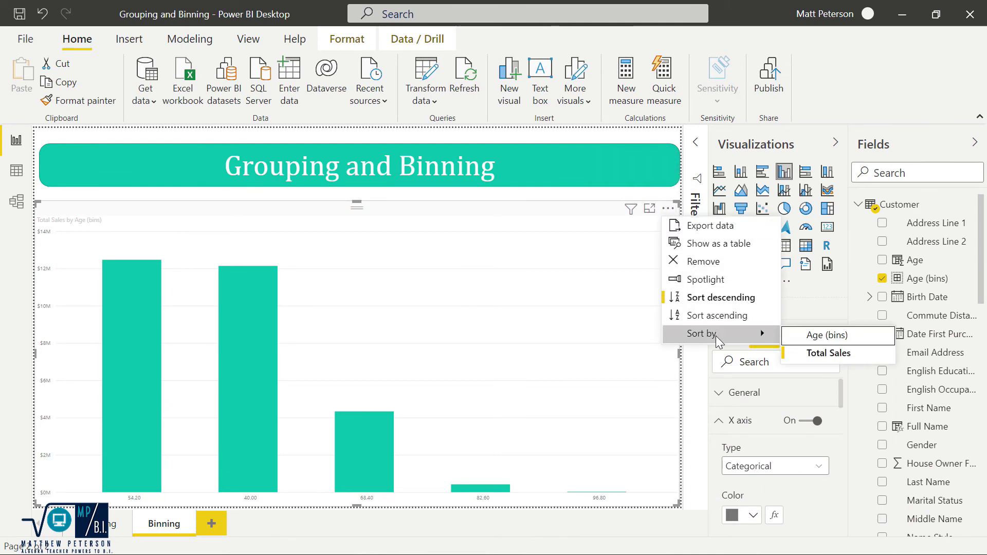
pyautogui.click(803, 337)
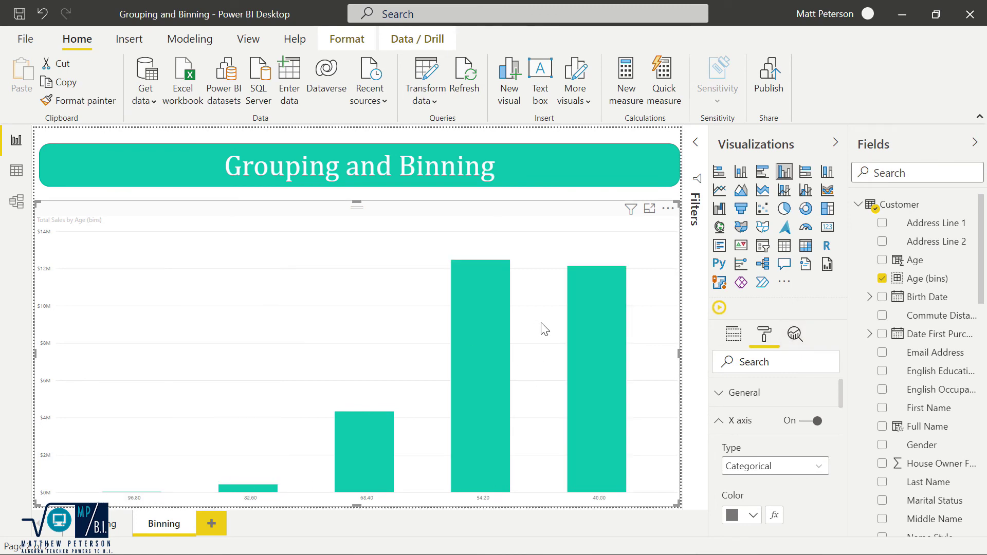
pyautogui.click(668, 209)
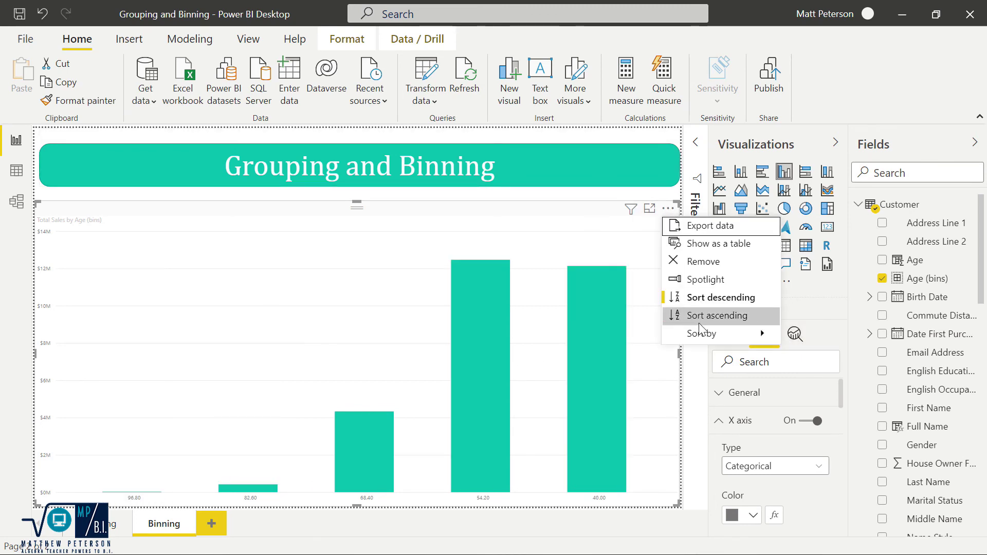
pyautogui.moveTo(761, 334)
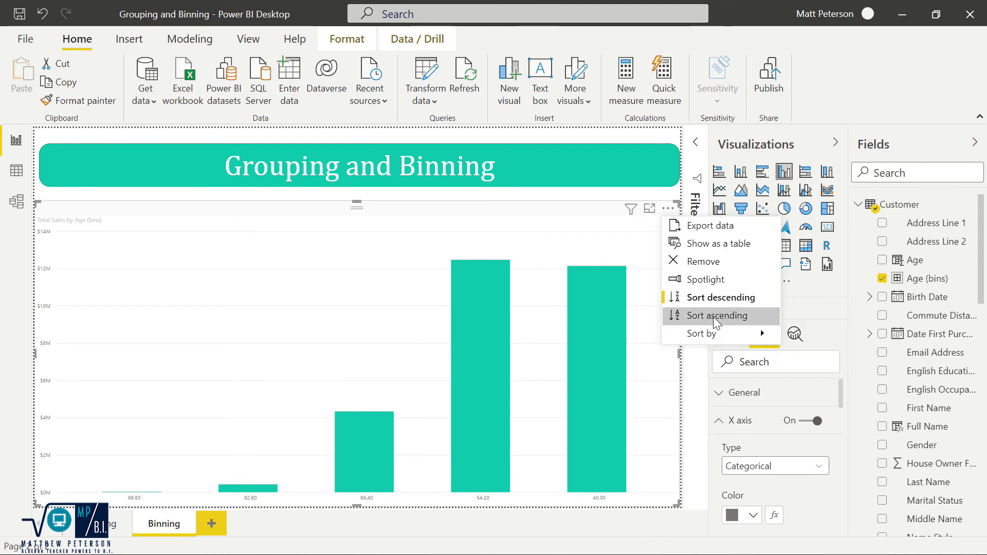
pyautogui.click(714, 316)
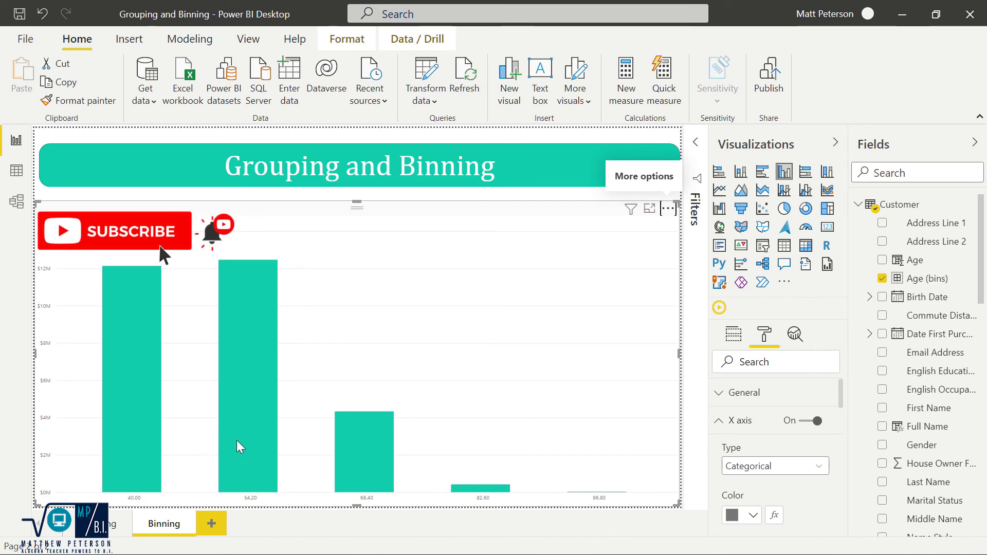
pyautogui.moveTo(238, 331)
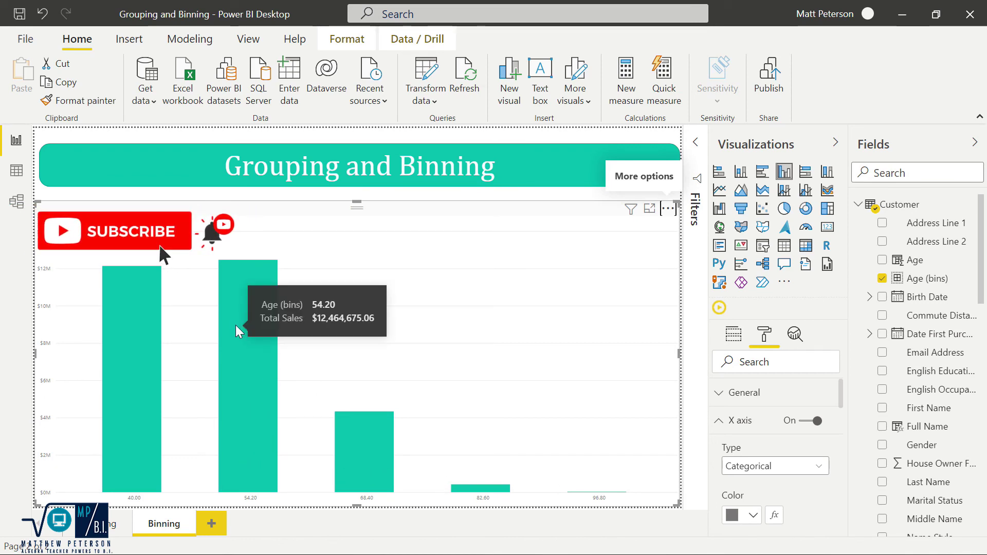